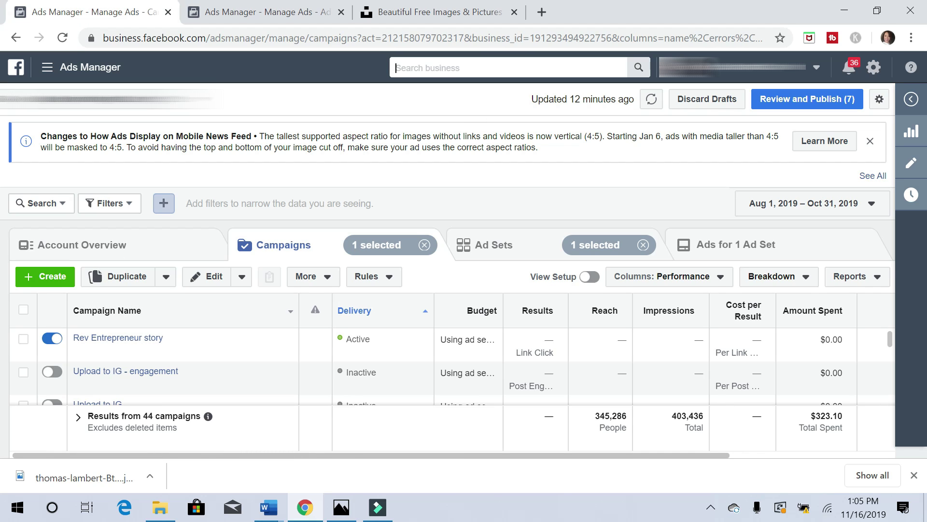
Step: Start a new campaign with the Engagement objective aimed at Page likes
click(44, 278)
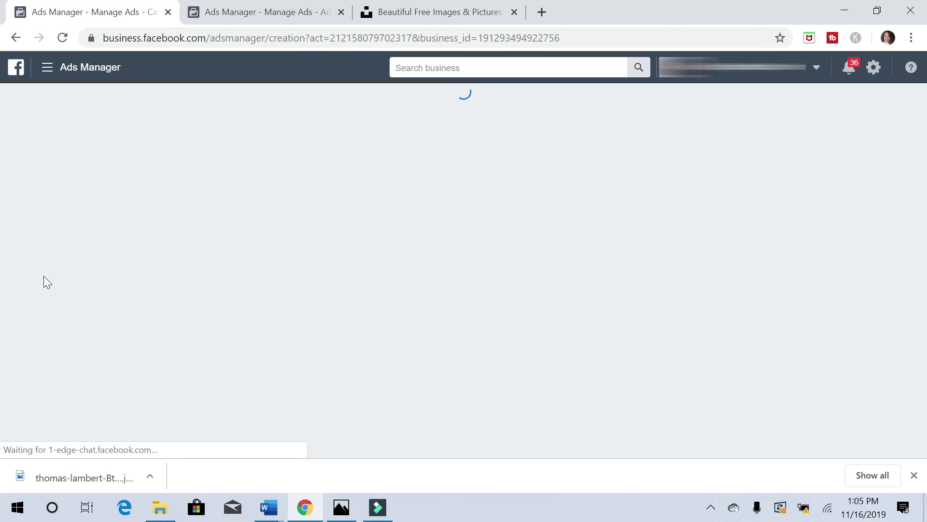
scroll(467, 174, down, 5)
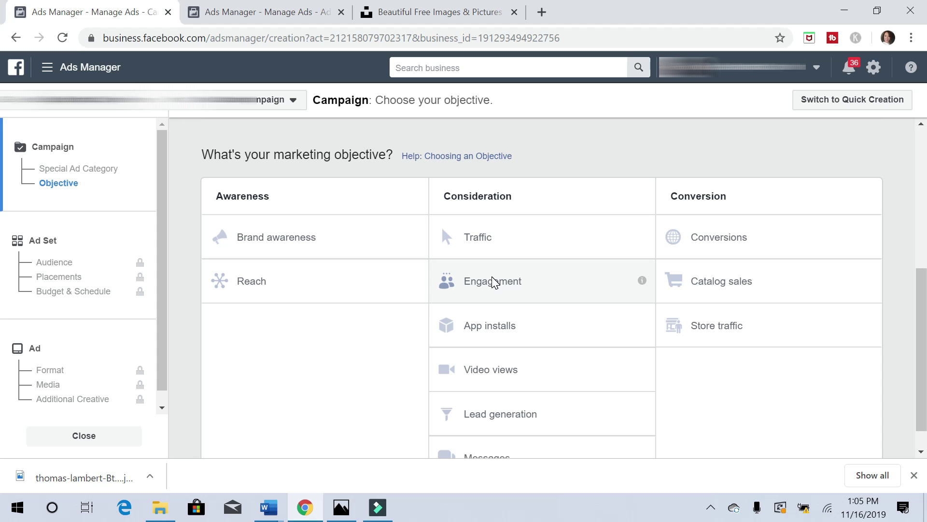
click(492, 277)
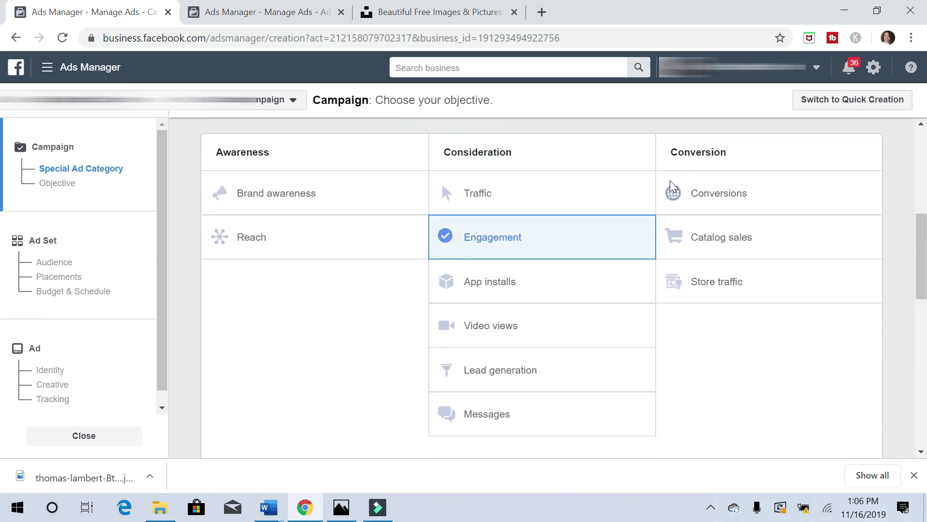
scroll(669, 188, down, 7)
scroll(668, 189, down, 1)
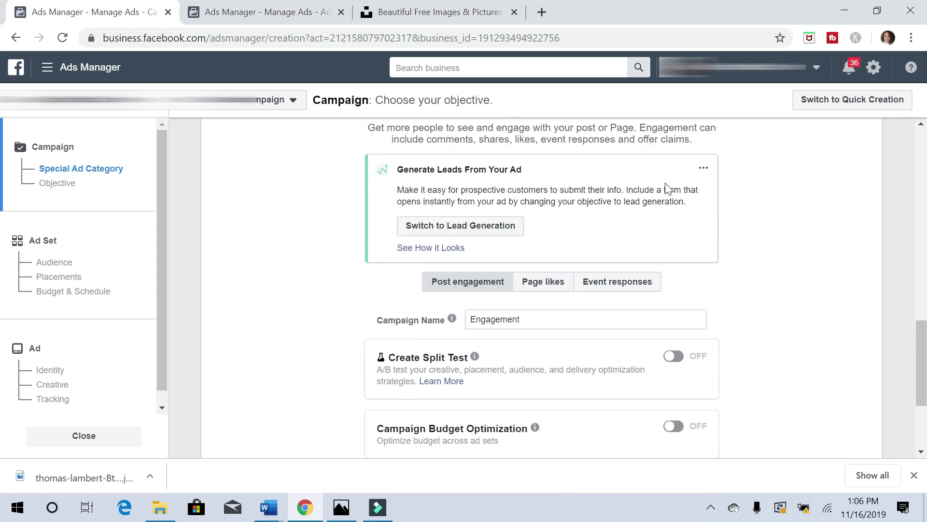
scroll(667, 188, down, 3)
scroll(664, 188, up, 2)
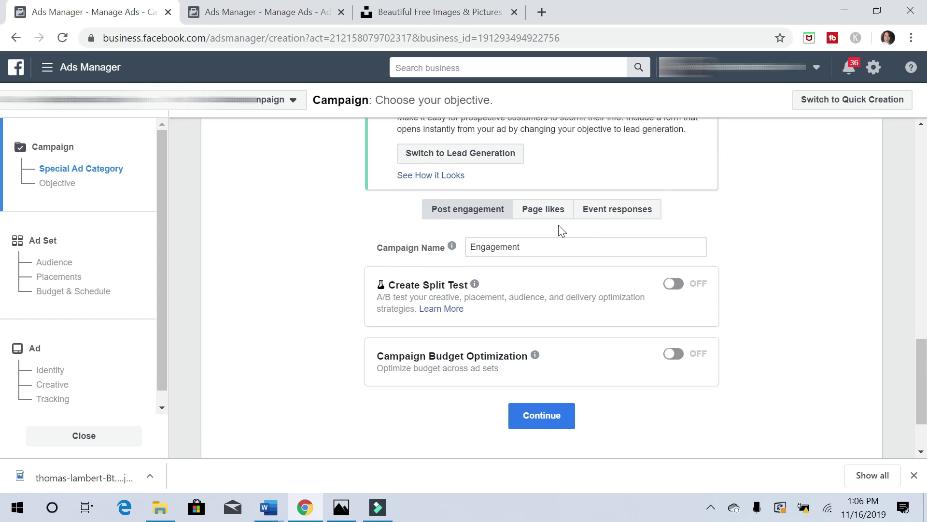
click(546, 211)
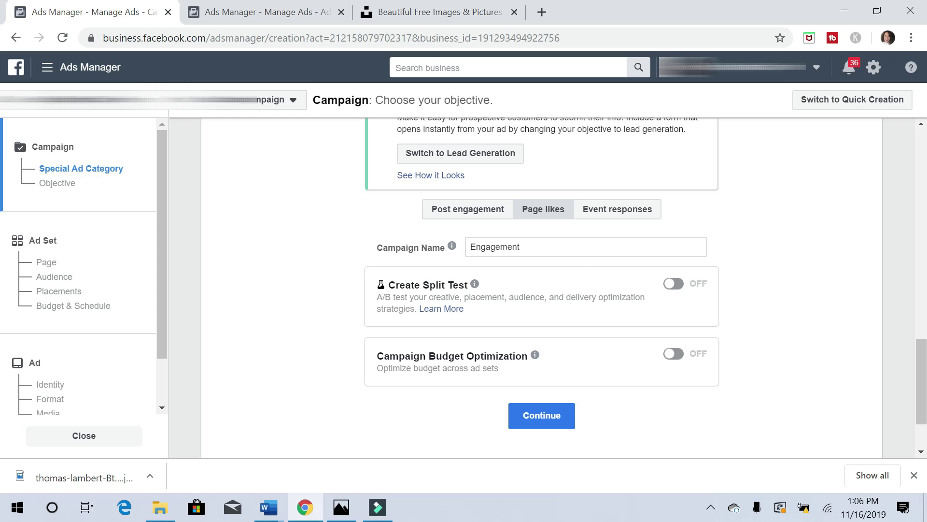
Step: Rename the campaign to '1' and continue to the ad set
click(555, 245)
key(ctrl+a)
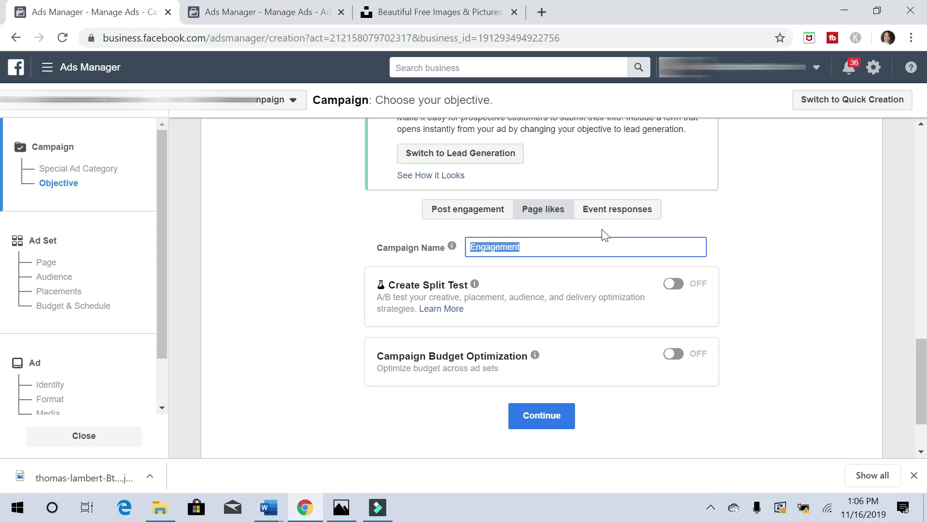
text(1)
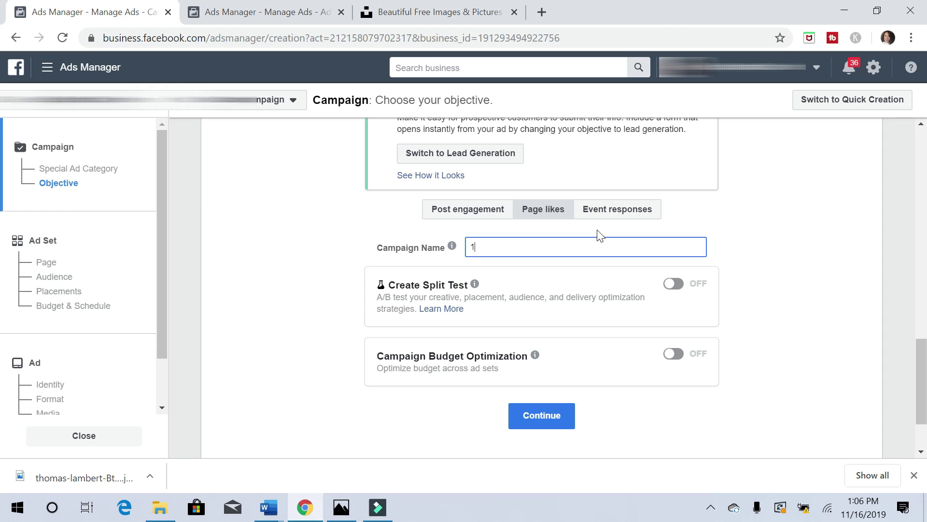
click(569, 419)
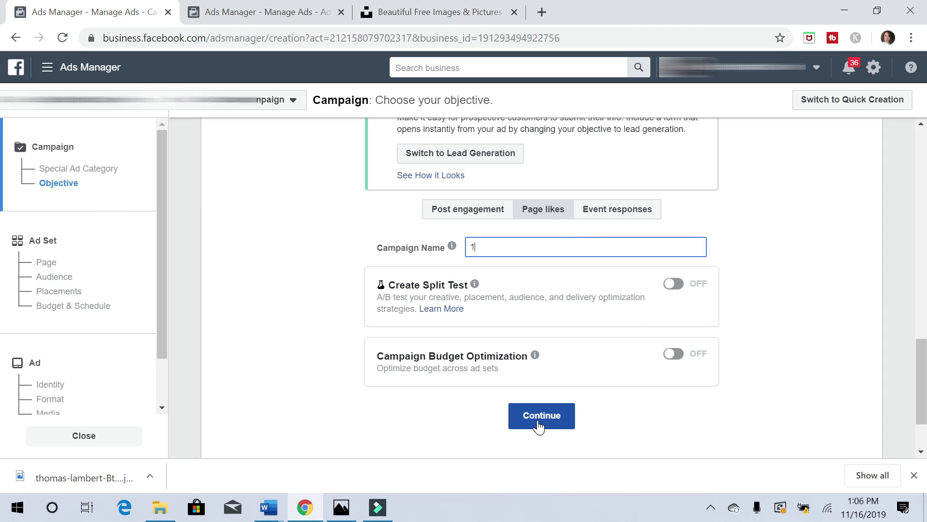
Step: Continue to the ad set and confirm the Facebook Page to promote
click(539, 426)
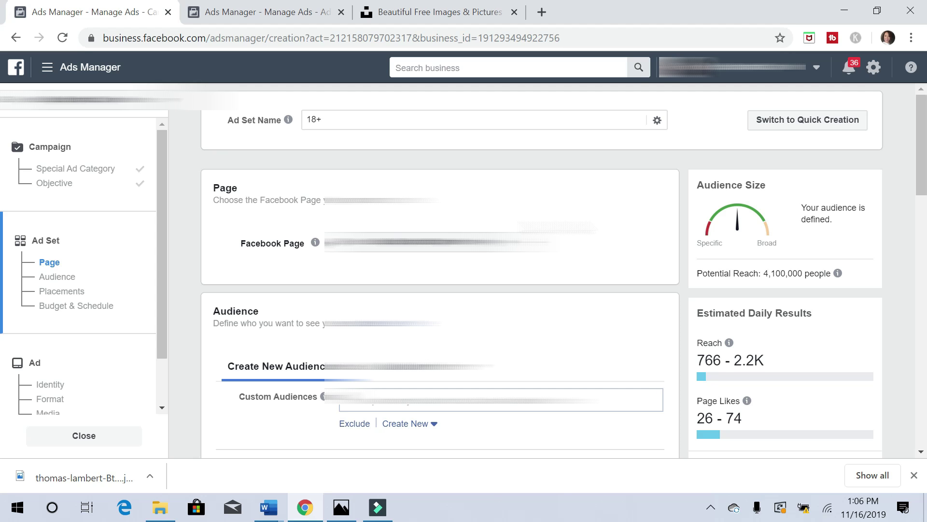
scroll(439, 271, down, 2)
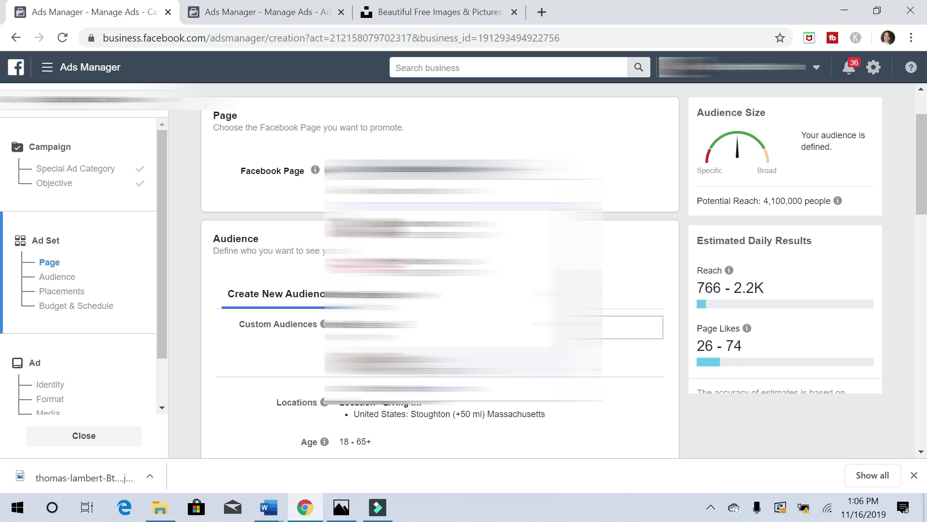
key(Return)
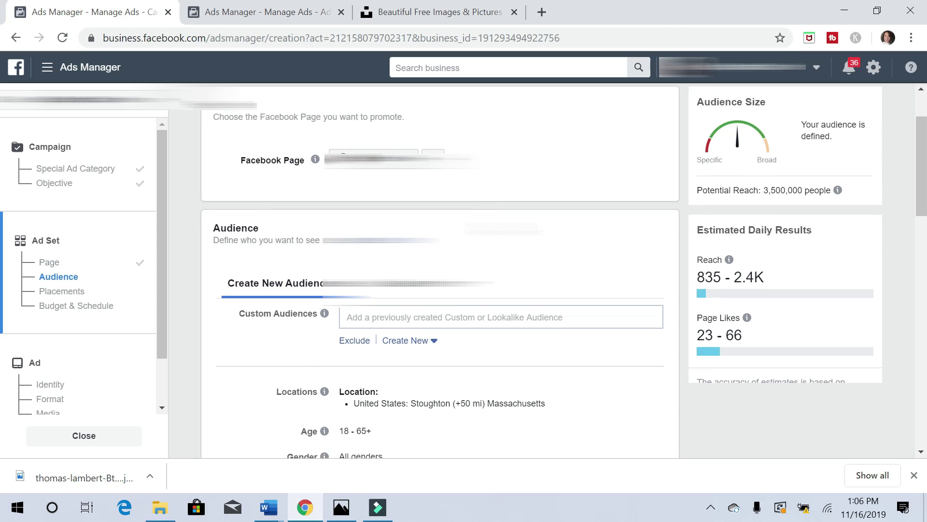
click(921, 452)
click(920, 453)
click(921, 453)
click(921, 453)
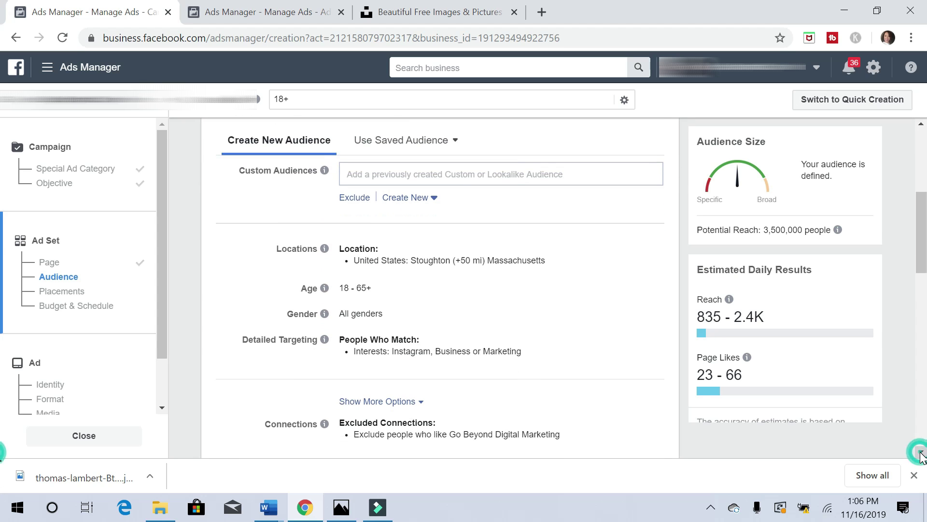
click(921, 453)
click(921, 453)
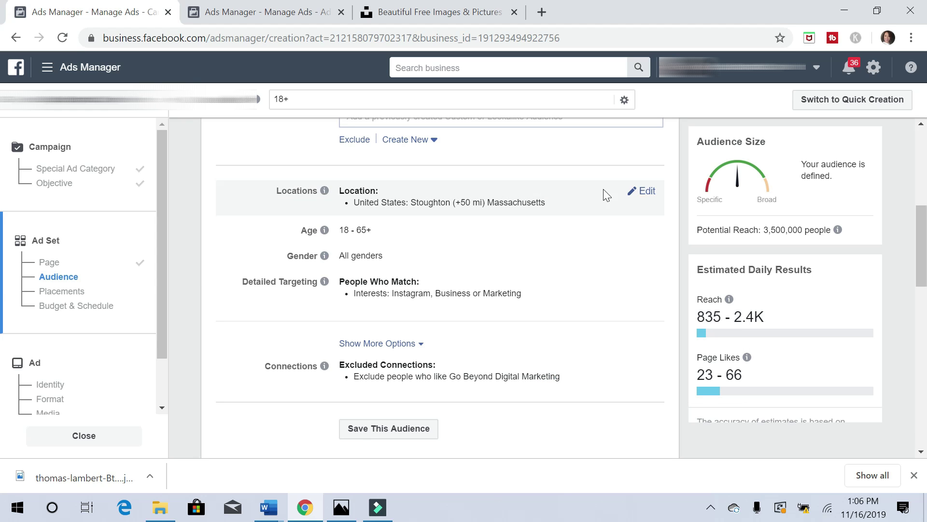
Step: Replace the Stoughton location with Worldwide, then switch location entry to Exclude
click(645, 194)
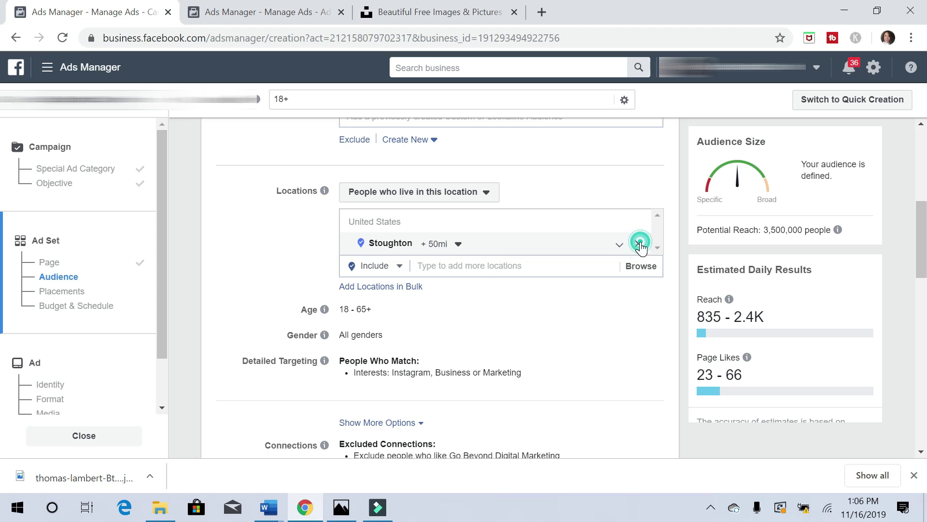
click(639, 243)
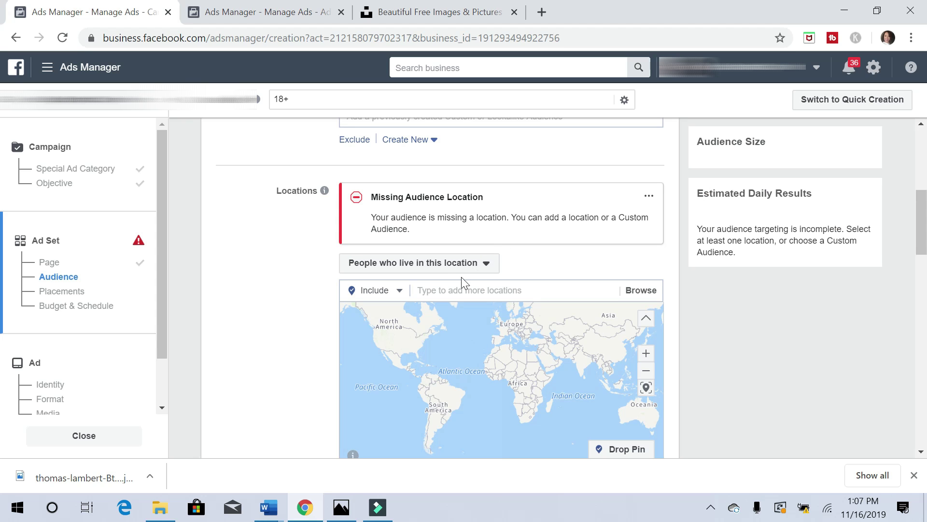
click(452, 289)
text(World)
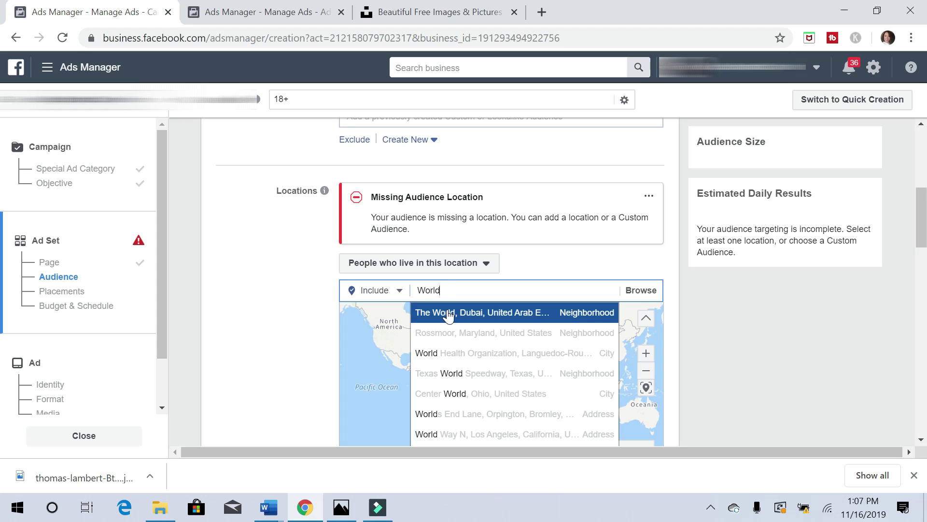
text(wide)
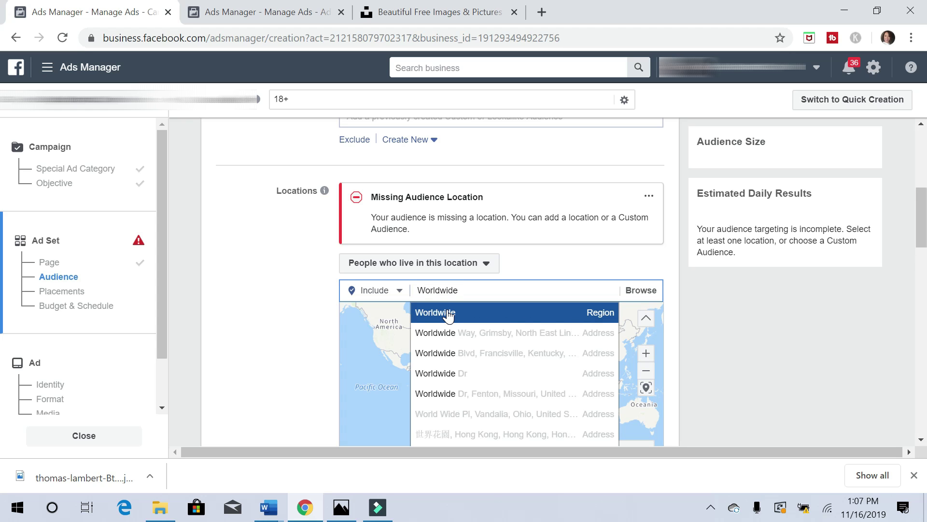
click(448, 314)
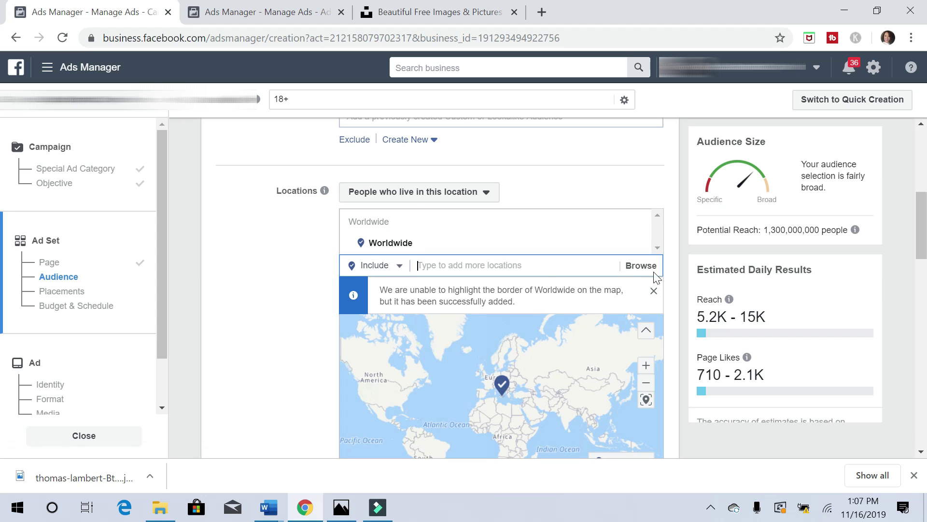
click(653, 291)
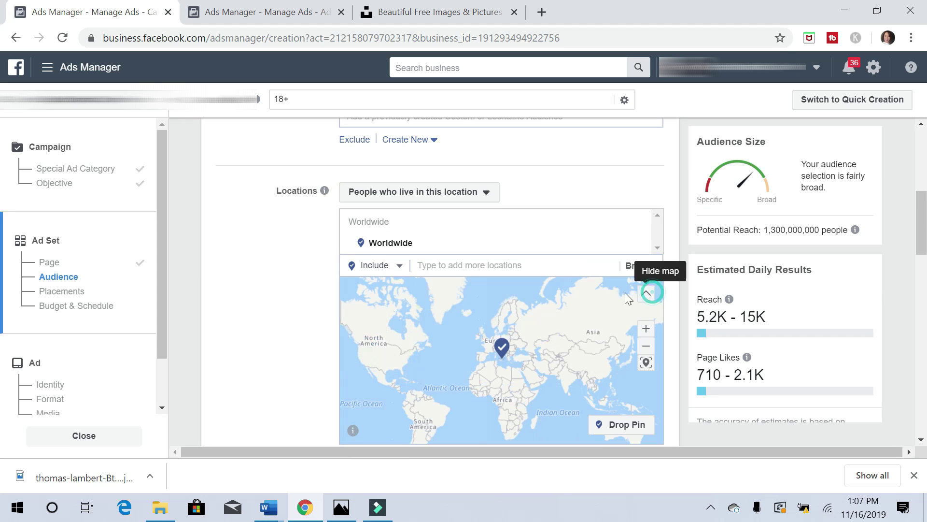
click(399, 265)
click(369, 309)
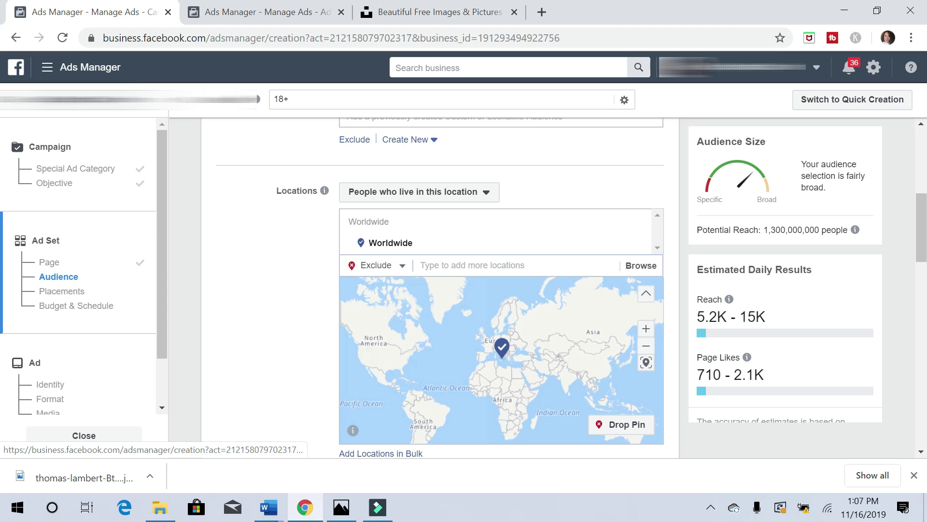
click(451, 265)
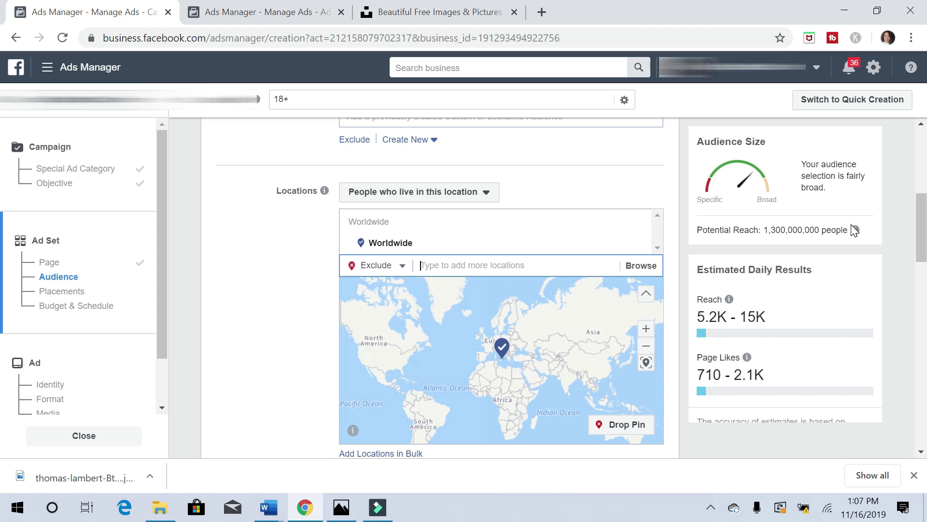
Step: Exclude India, Russia, Massachusetts and California from the Worldwide audience
click(490, 266)
text(India)
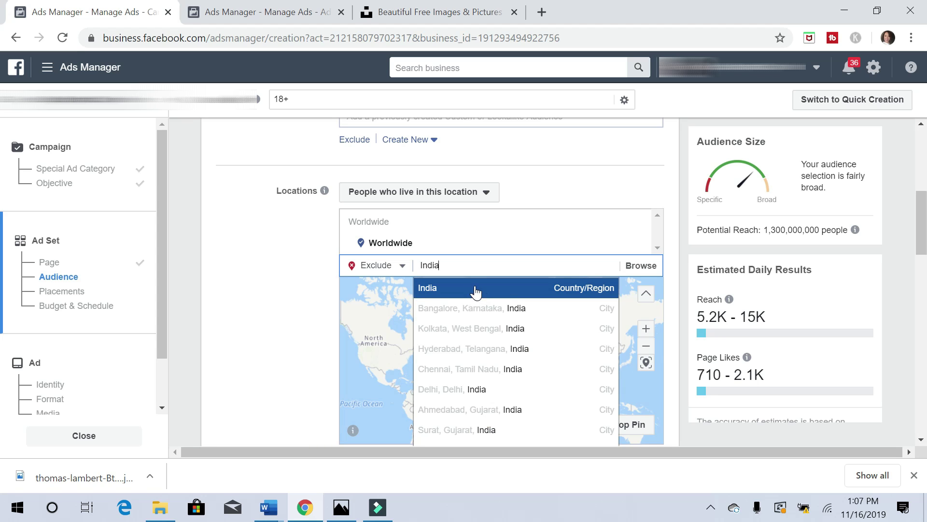
click(476, 289)
click(451, 310)
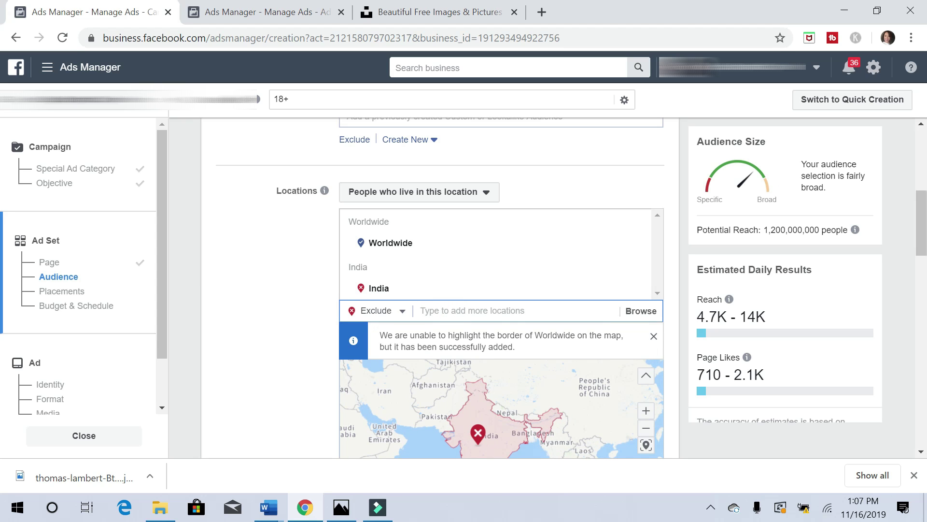
text(Russia)
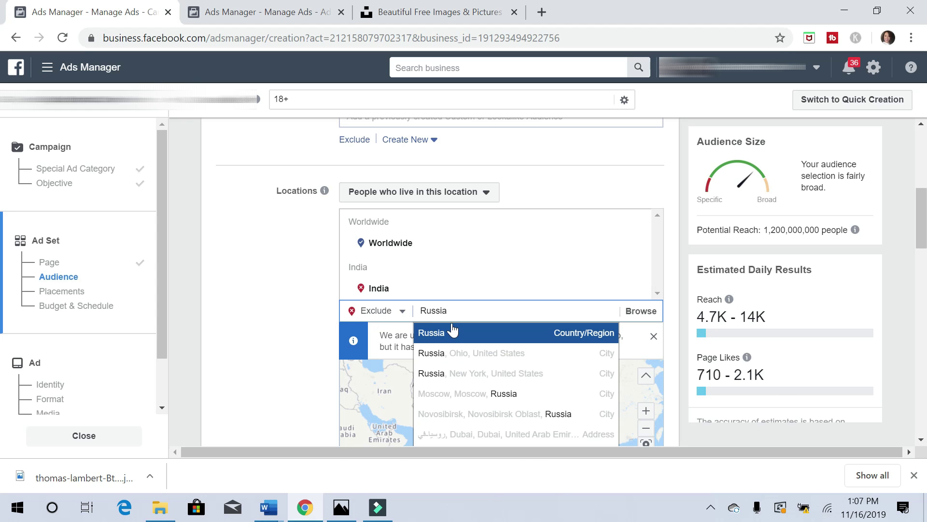
click(453, 332)
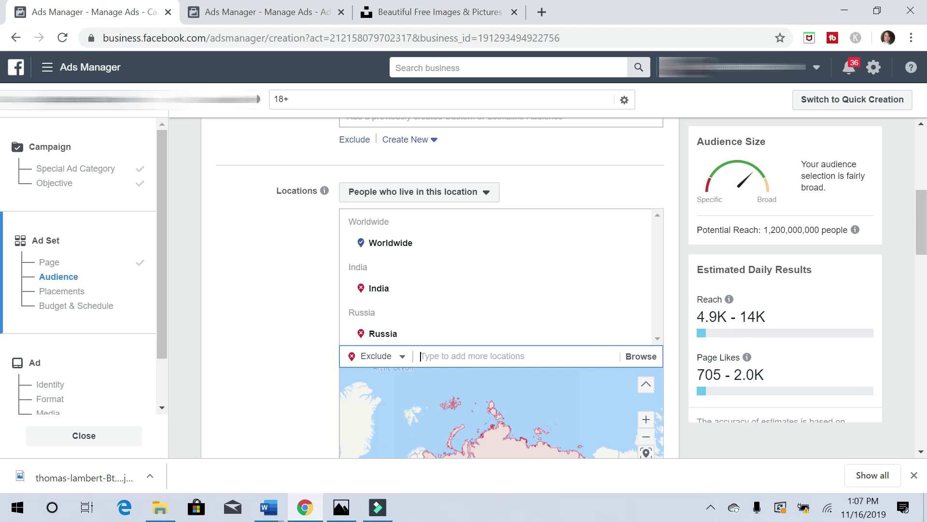
text(Massachusetts)
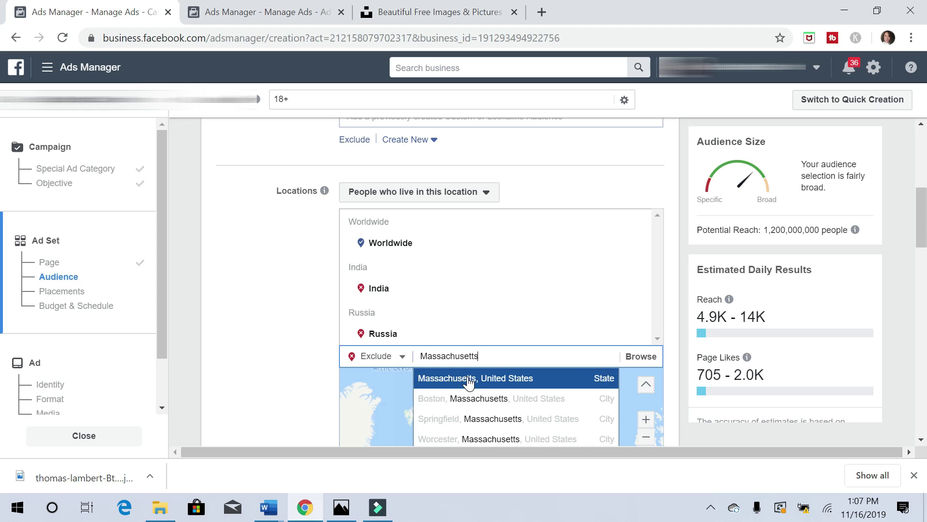
click(469, 381)
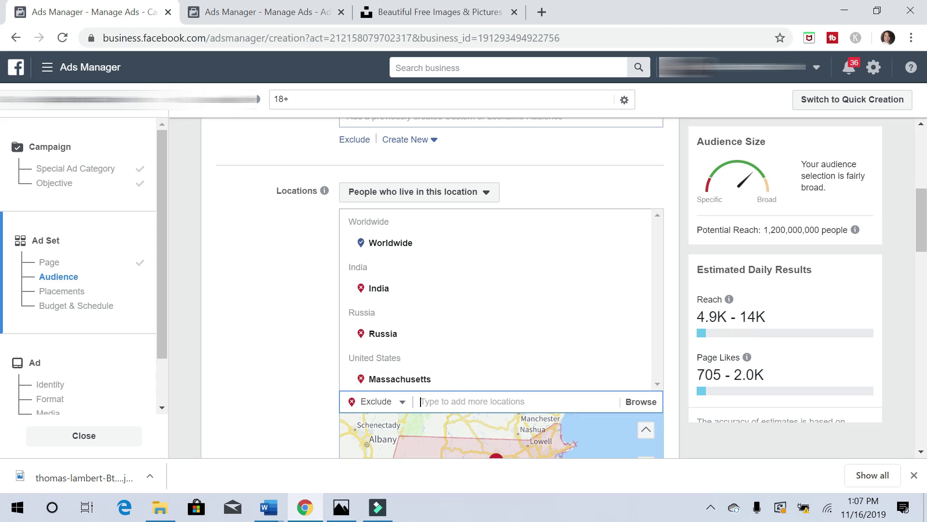
click(451, 399)
text(California)
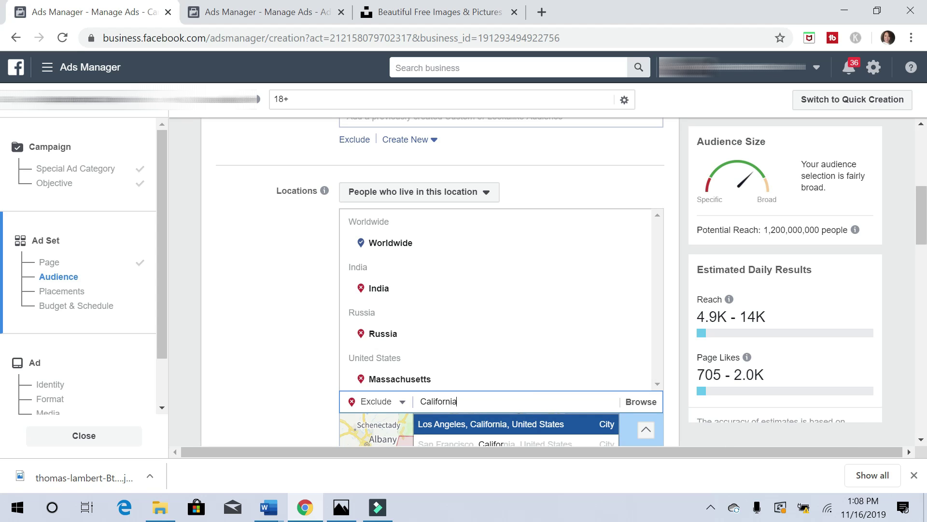
click(425, 430)
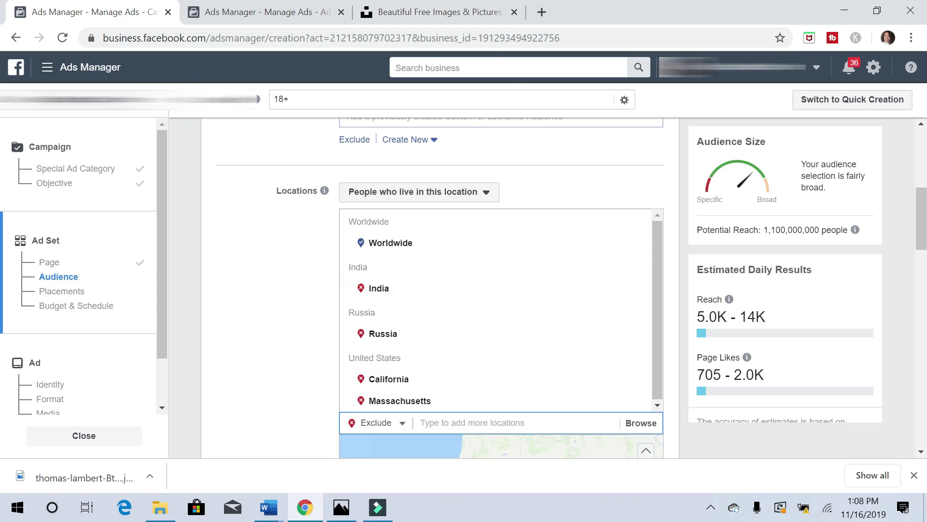
mouse_move(320, 201)
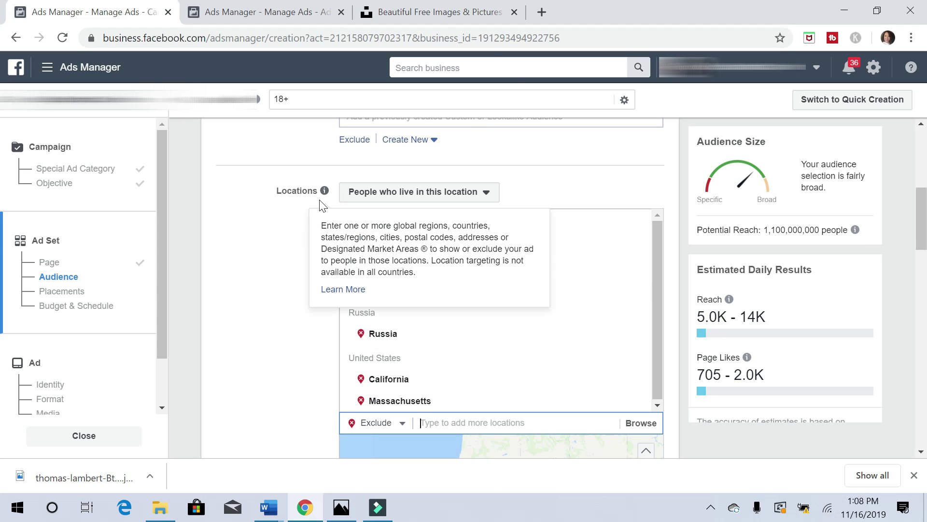
Step: Close the browser downloads bar and set the audience age range to 15–45
click(914, 475)
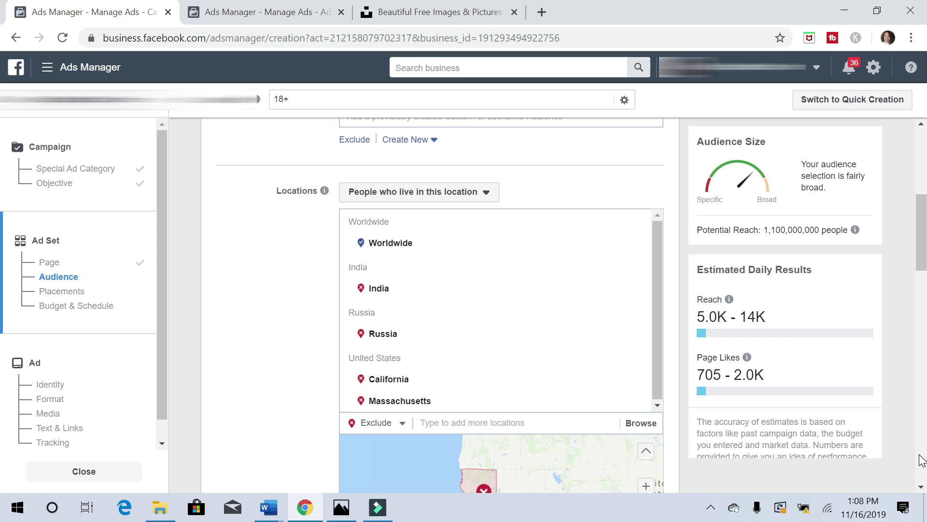
click(921, 486)
scroll(921, 487, down, 4)
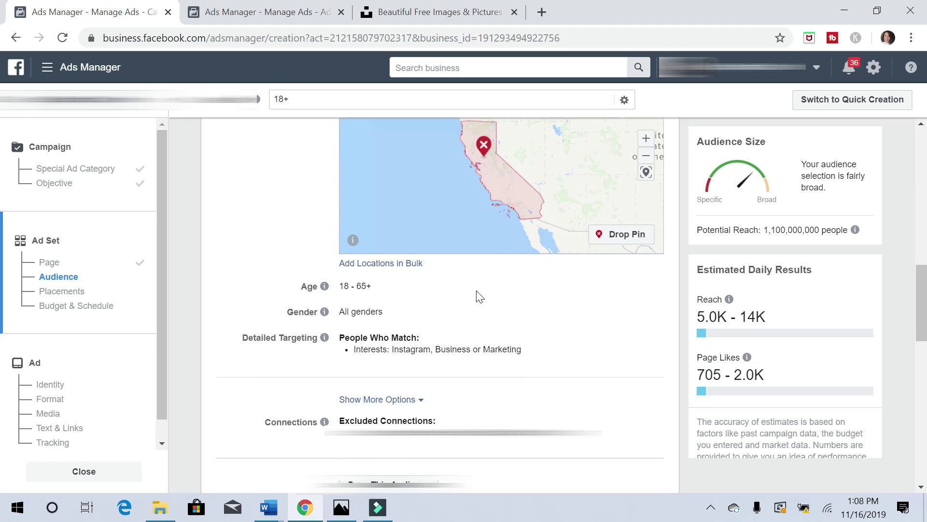
click(647, 286)
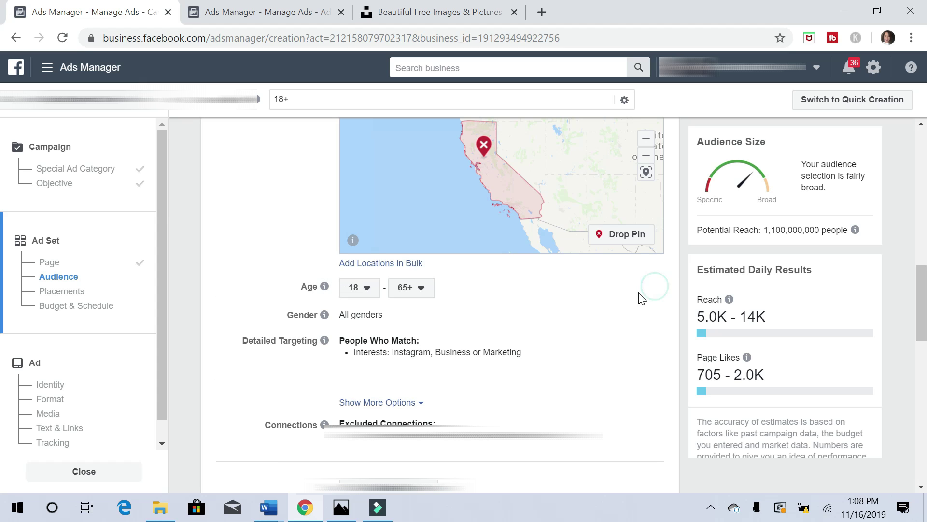
click(377, 294)
click(369, 356)
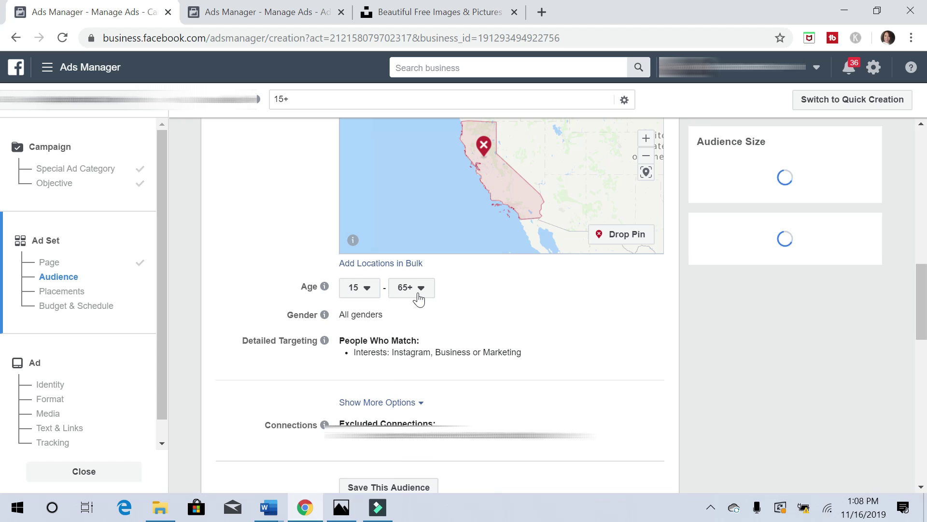
click(421, 288)
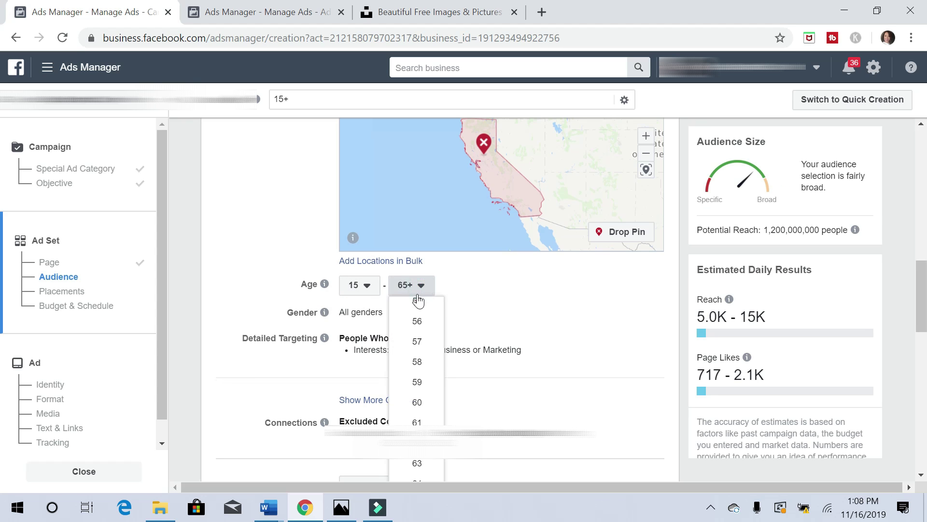
scroll(424, 309, down, 10)
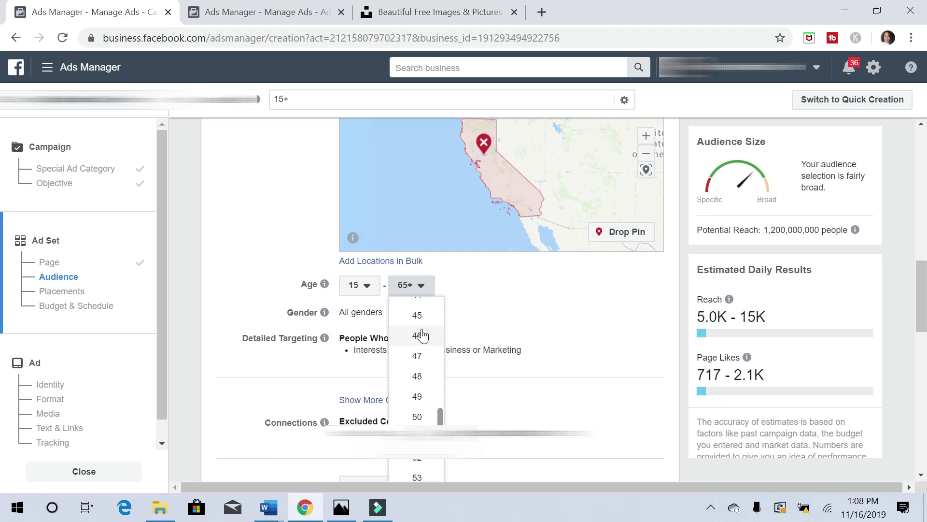
click(416, 317)
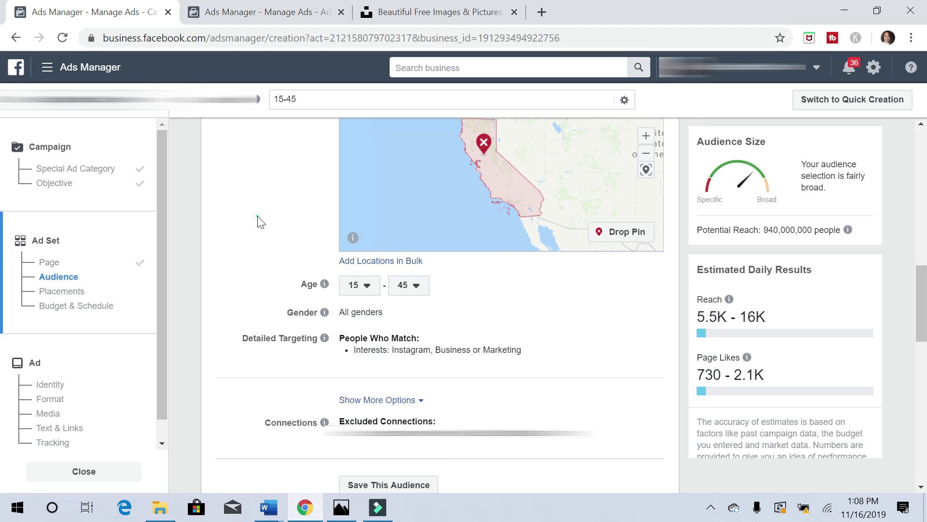
mouse_move(326, 319)
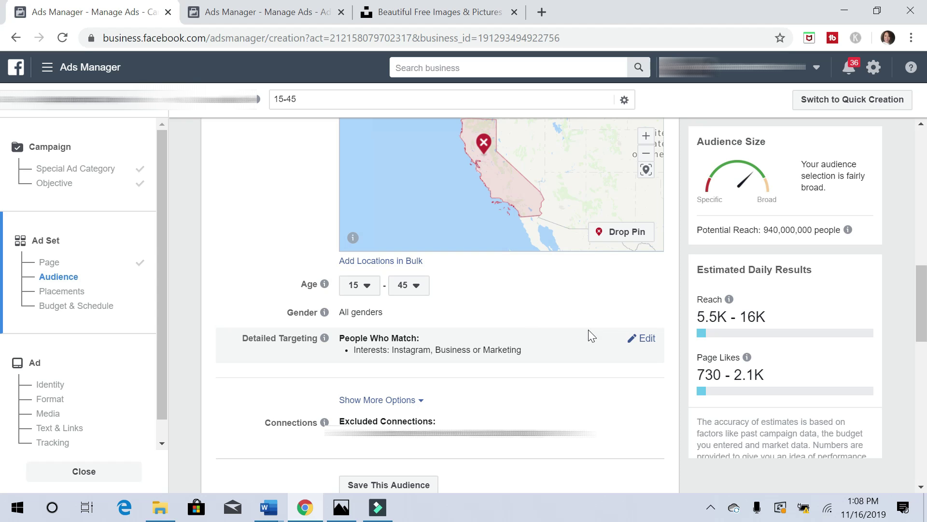
Step: Remove the Instagram and Business interests from detailed targeting, leaving Marketing
click(645, 339)
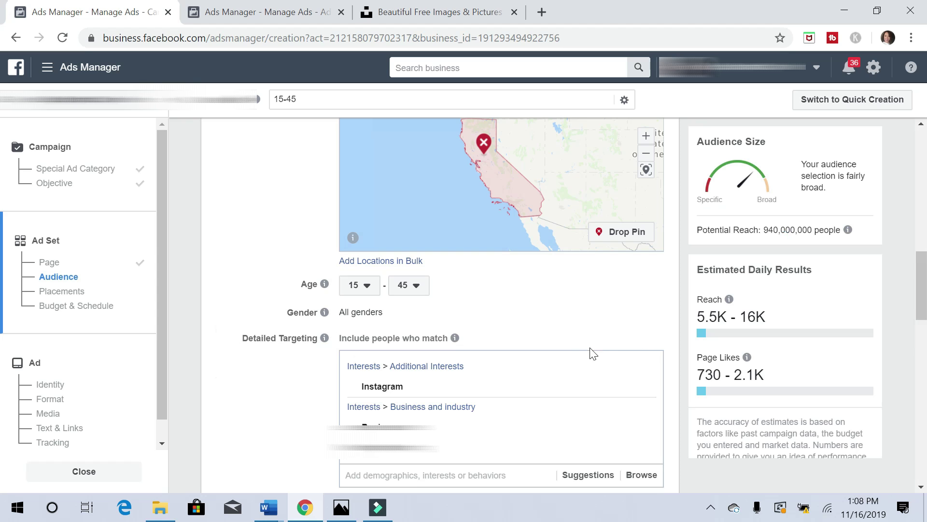
mouse_move(502, 396)
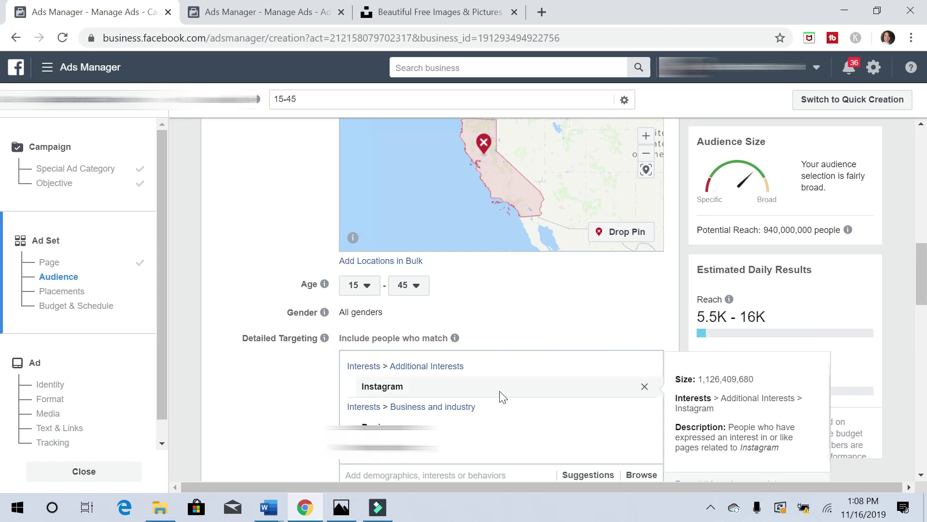
click(645, 386)
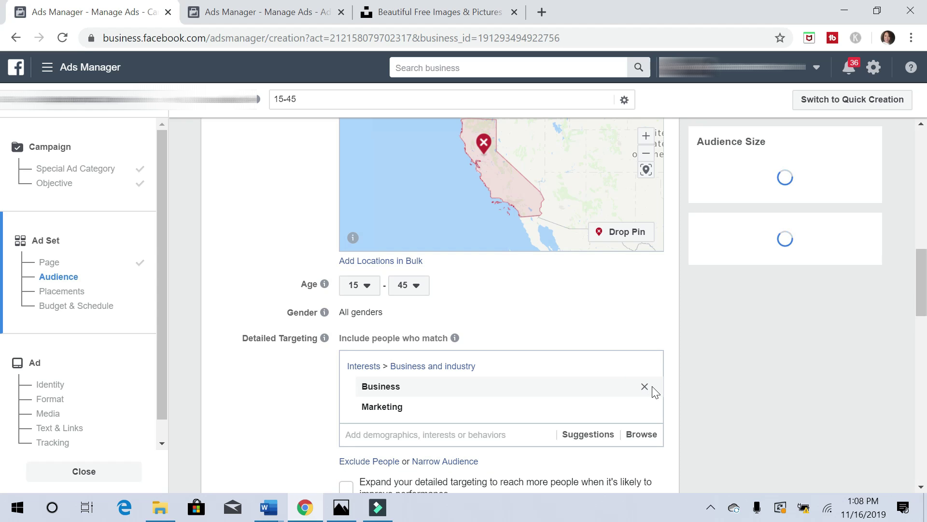
click(645, 387)
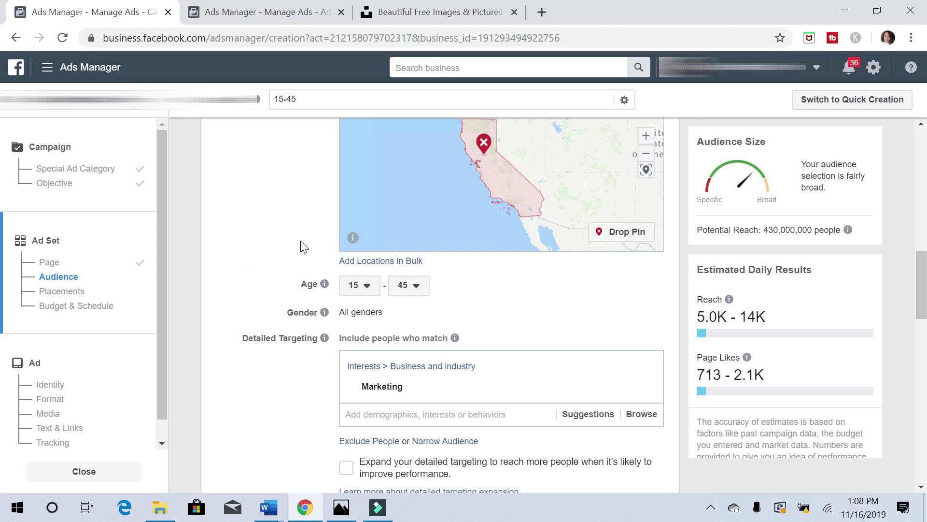
Step: Add English (All) as the audience language under the extra options
scroll(337, 236, down, 2)
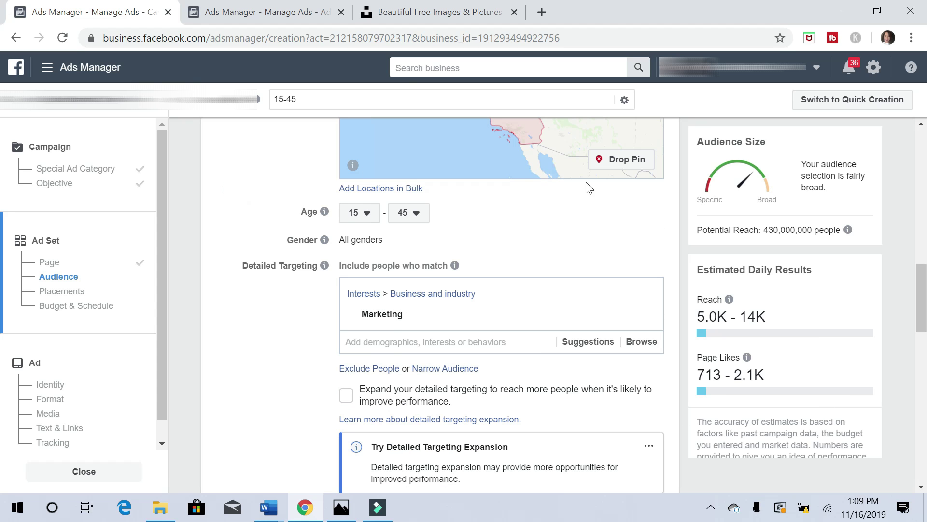
scroll(588, 194, down, 1)
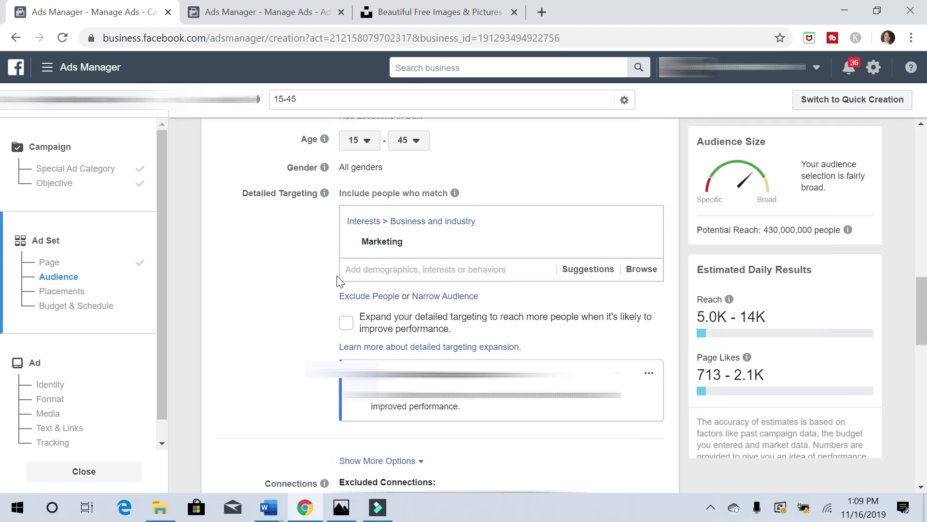
scroll(328, 295, down, 3)
click(379, 316)
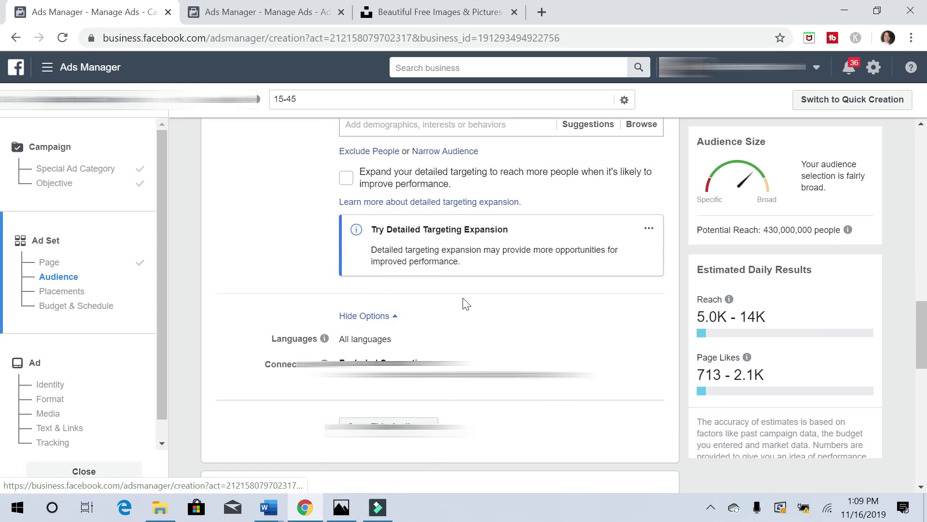
mouse_move(366, 351)
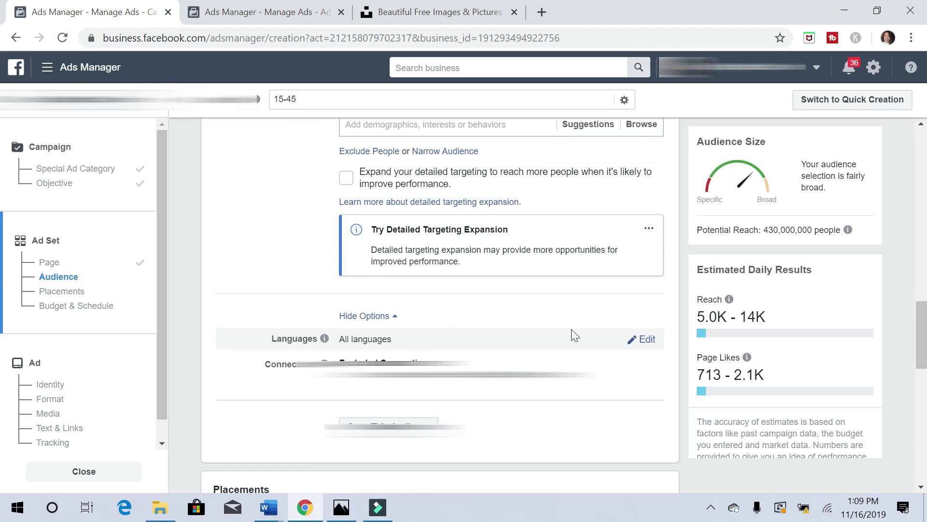
click(647, 339)
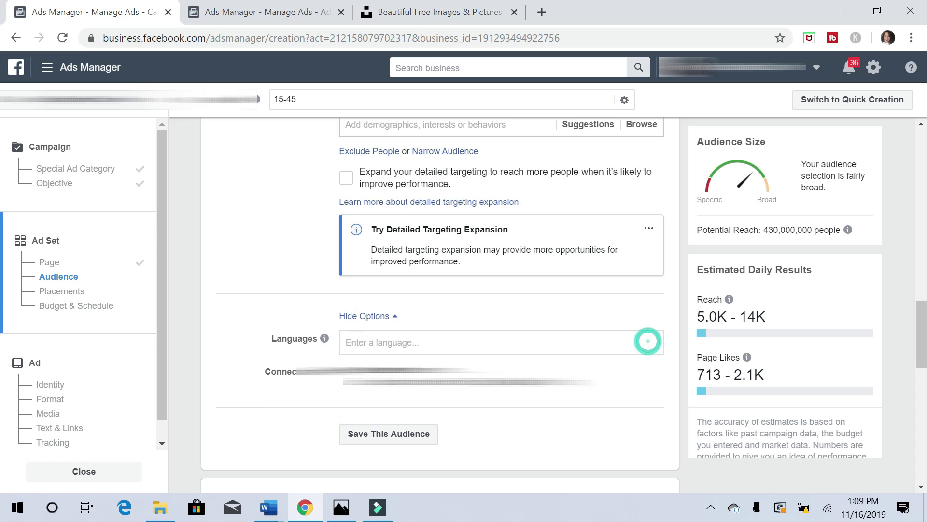
click(468, 349)
text(Eng)
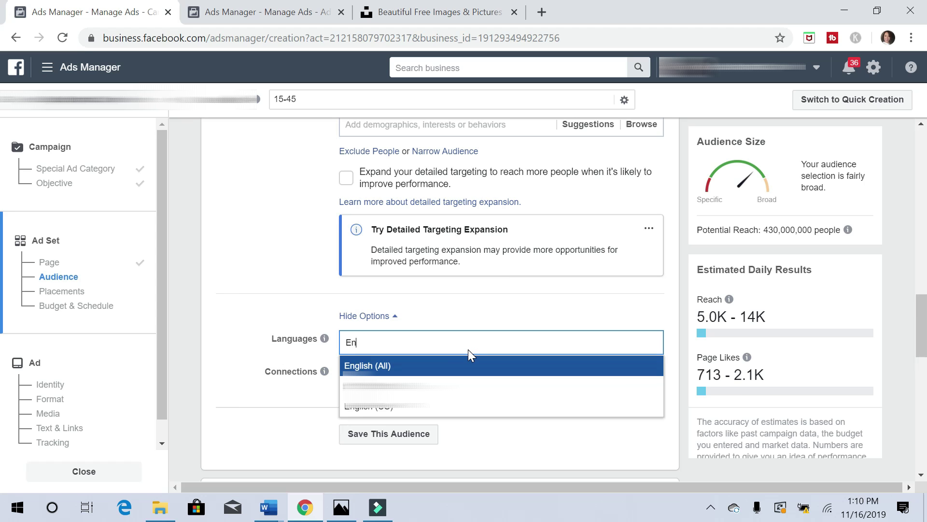
click(438, 369)
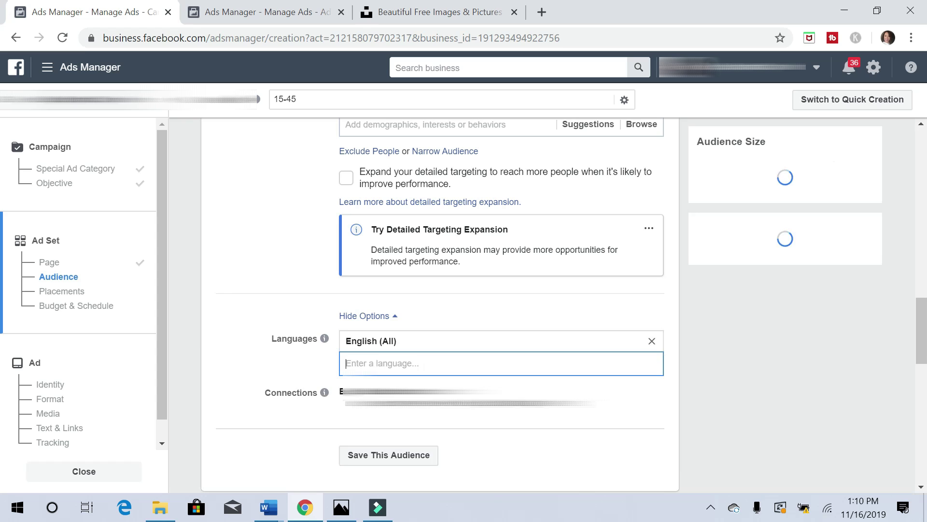
click(255, 233)
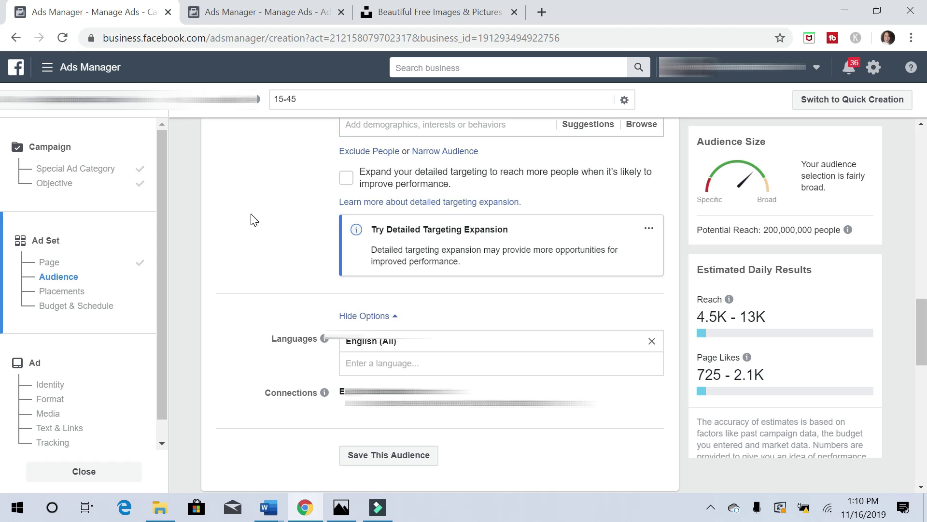
scroll(249, 219, down, 1)
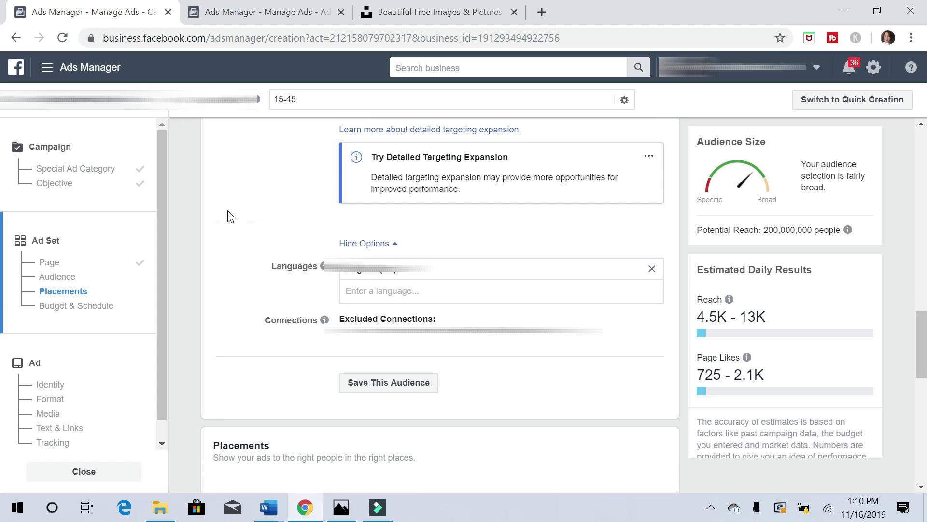
scroll(217, 224, down, 1)
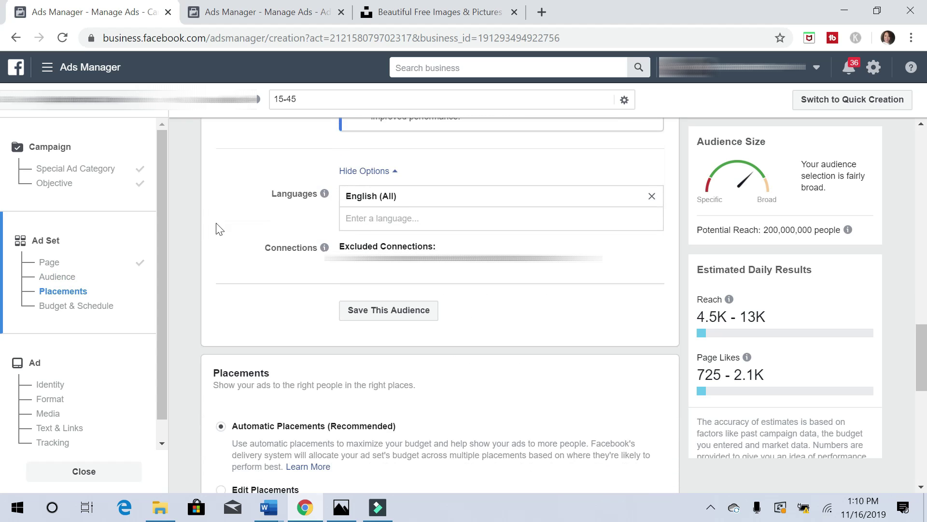
mouse_move(218, 244)
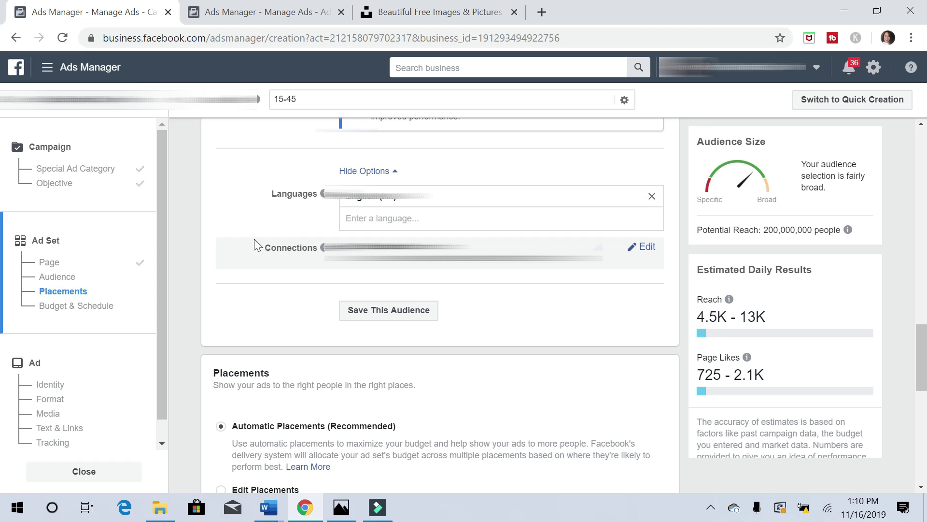
scroll(232, 281, down, 2)
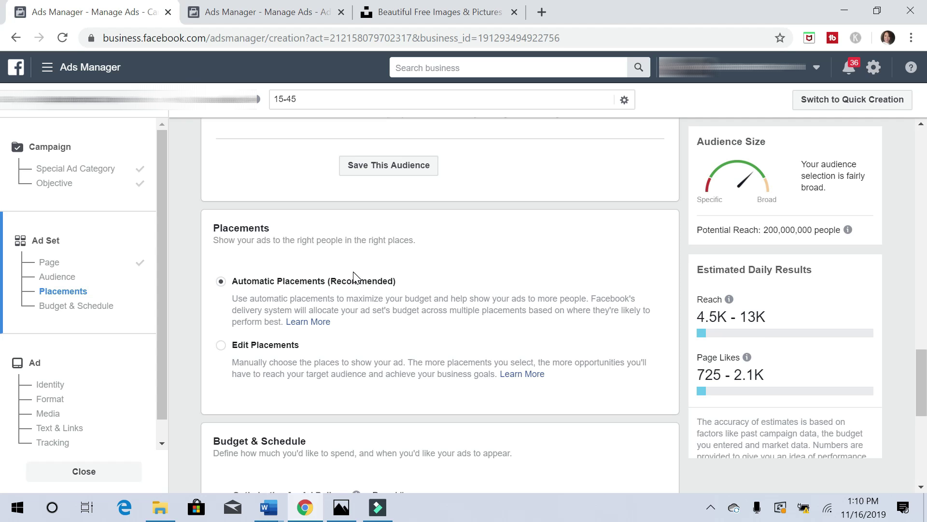
Step: Set the ad set's daily budget to $5.00, running continuously from today
scroll(451, 270, down, 2)
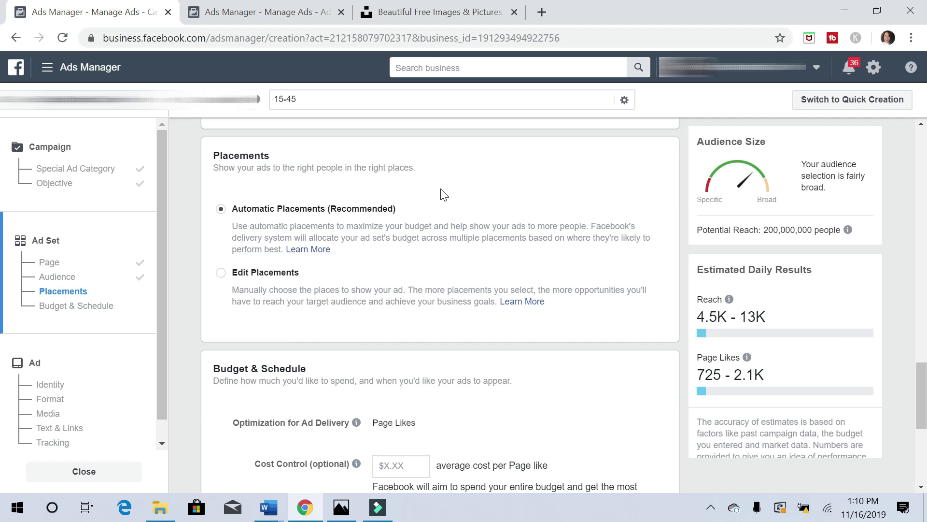
scroll(445, 192, down, 5)
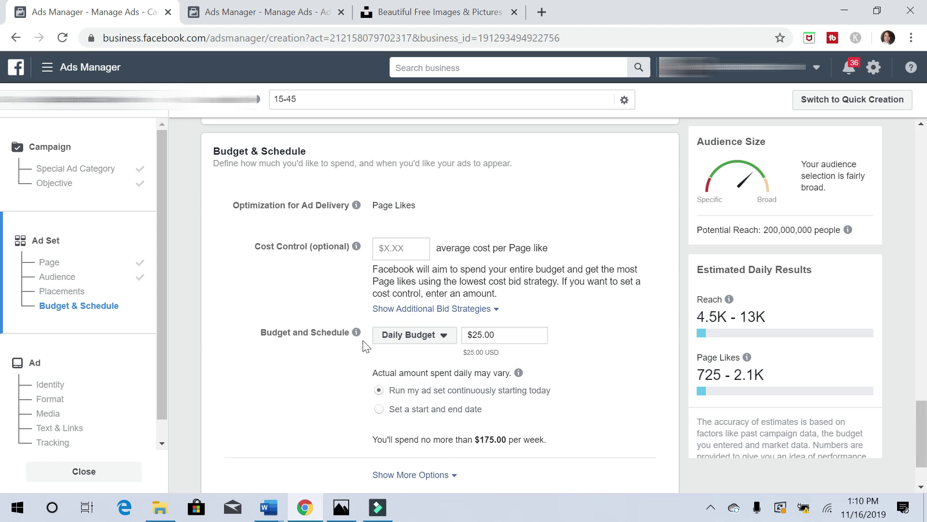
click(474, 335)
key(BackSpace)
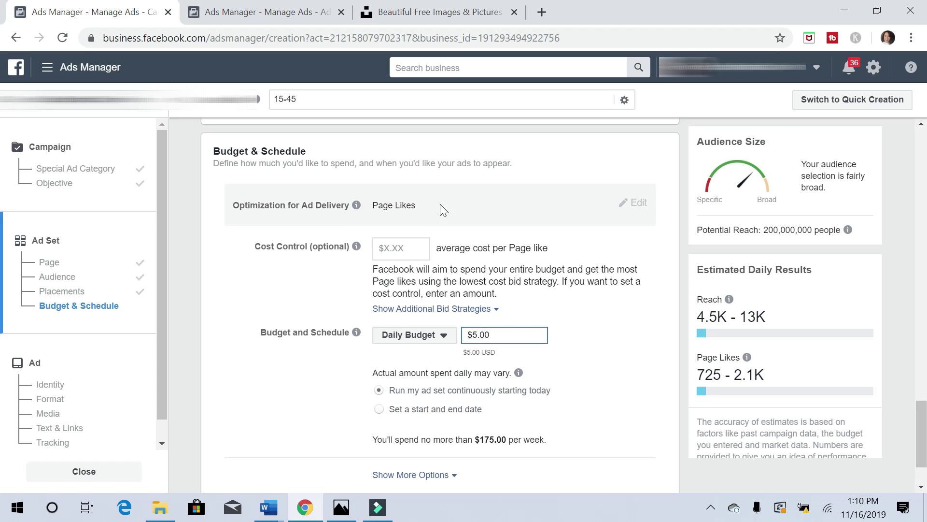
click(226, 298)
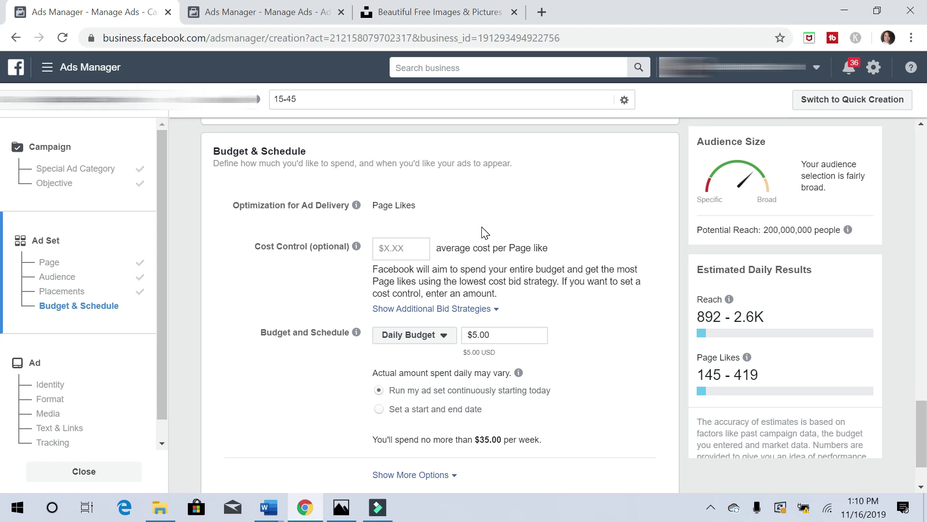
scroll(476, 227, down, 2)
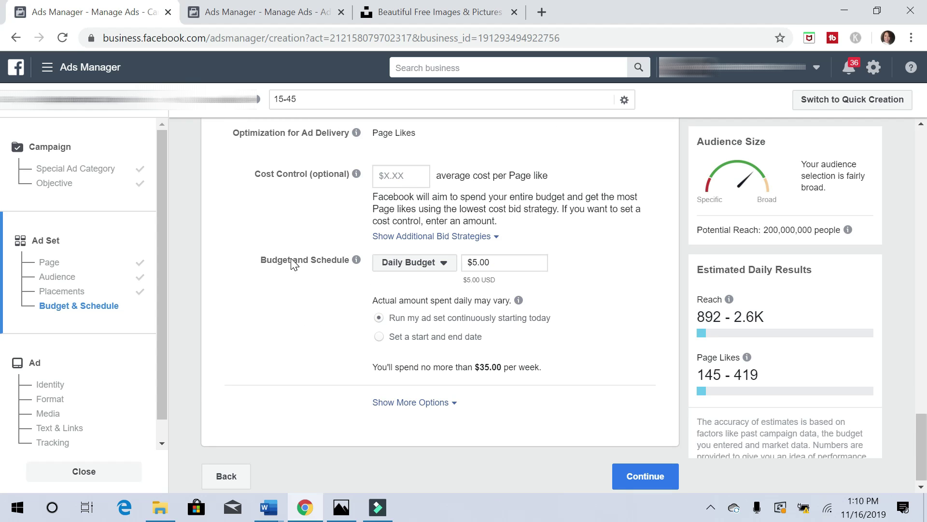
Step: Continue to the ad step, name the ad '2', and bring up the Add Media choices
click(632, 477)
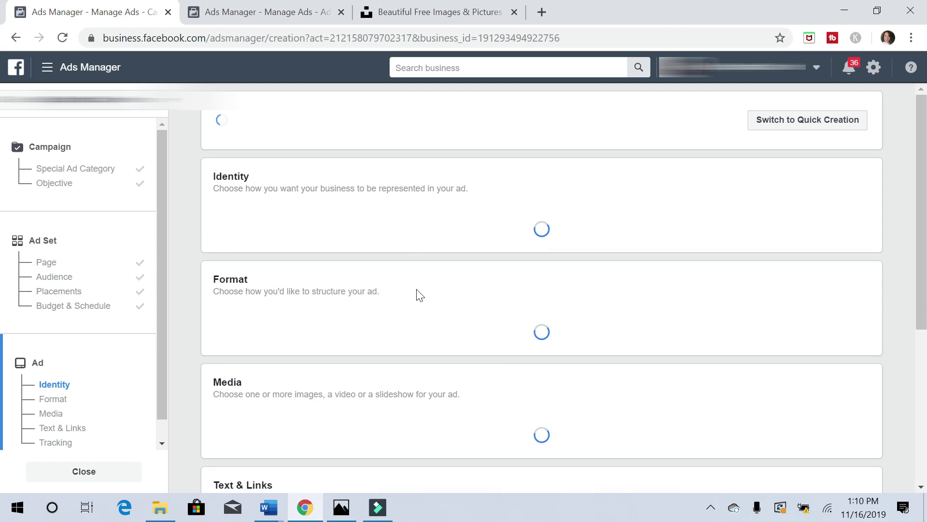
text(2)
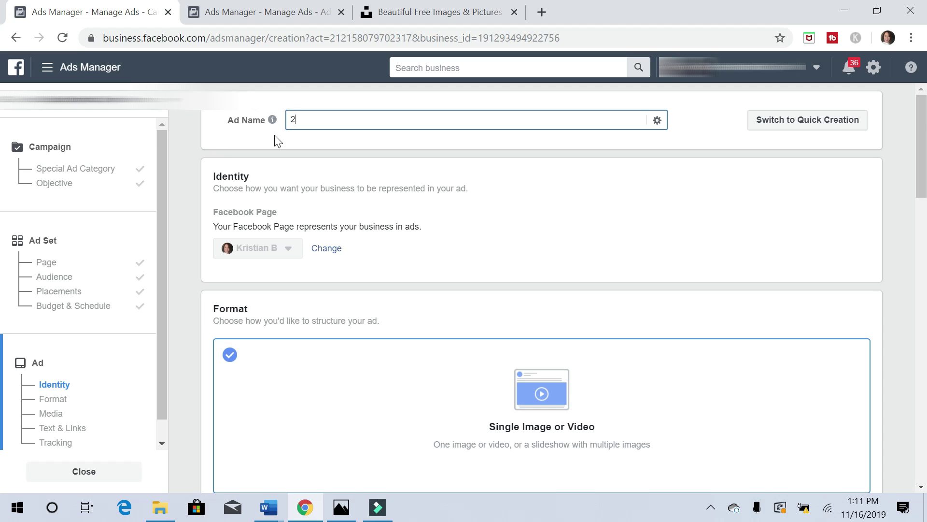
click(394, 161)
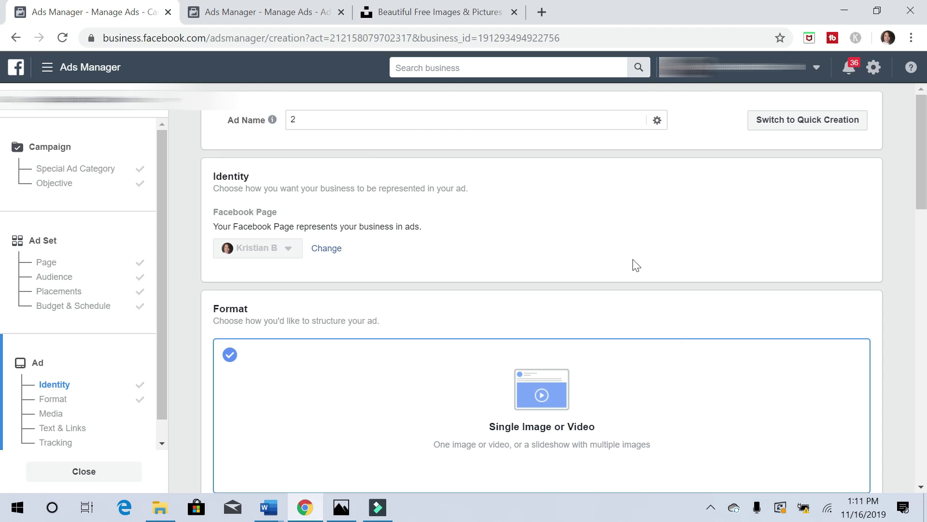
scroll(561, 246, down, 2)
scroll(531, 220, down, 3)
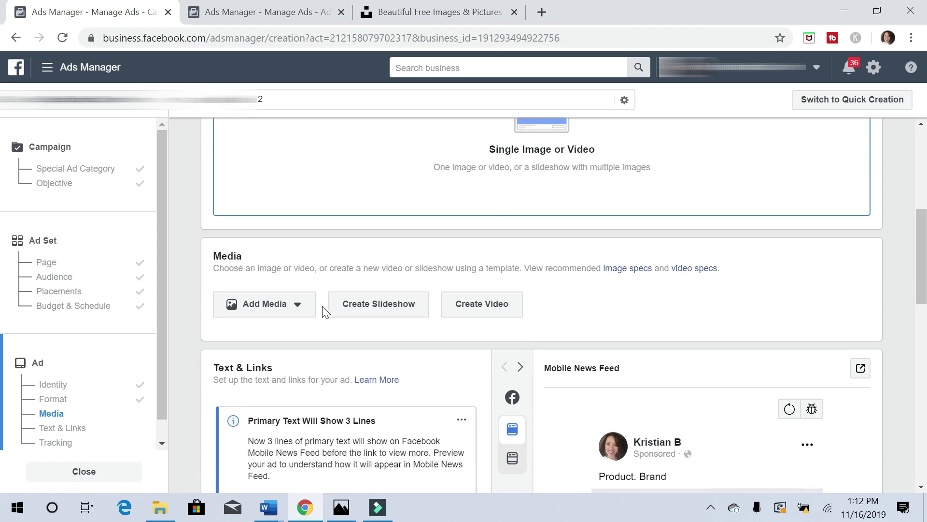
scroll(326, 312, down, 2)
click(296, 295)
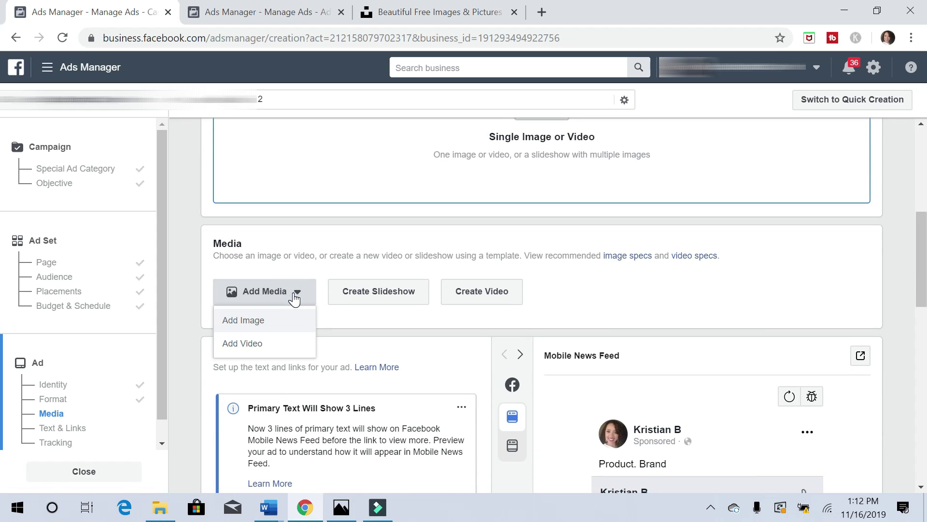
Step: Upload thomas-lambert-Bt9TZ1S2nxc-unsplash.jpg from Downloads and use it as the ad image
click(275, 323)
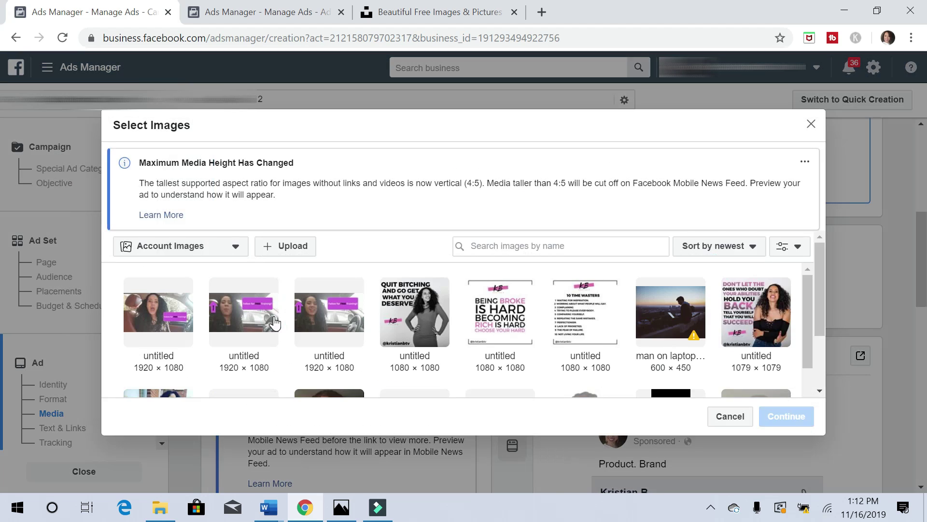
click(285, 246)
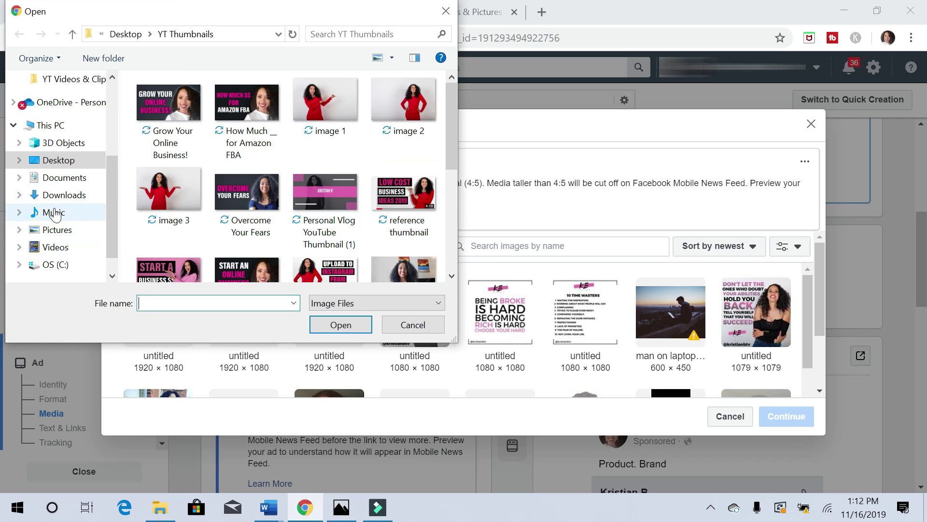
click(61, 197)
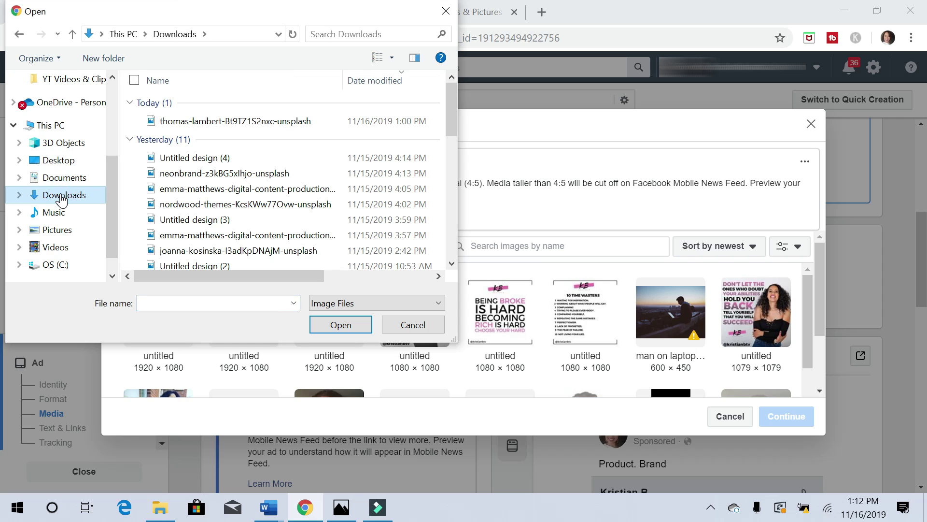
click(191, 122)
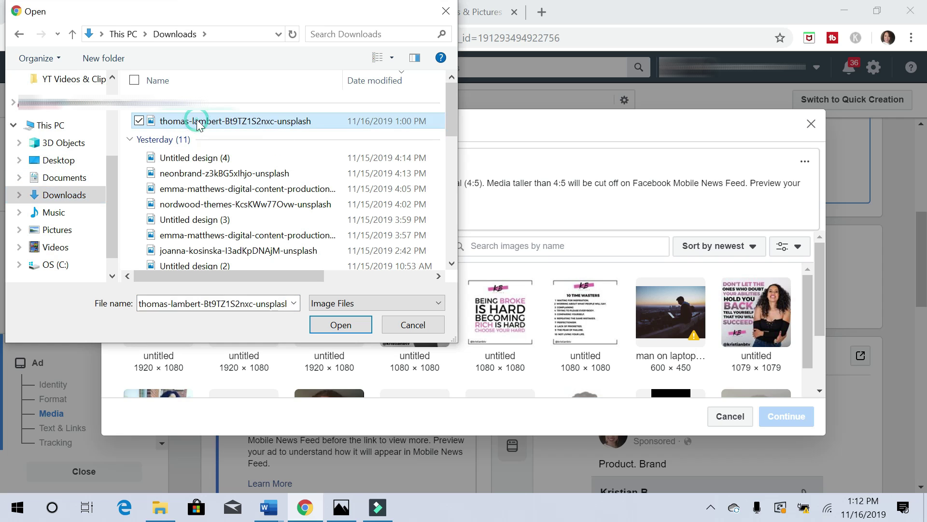
click(338, 325)
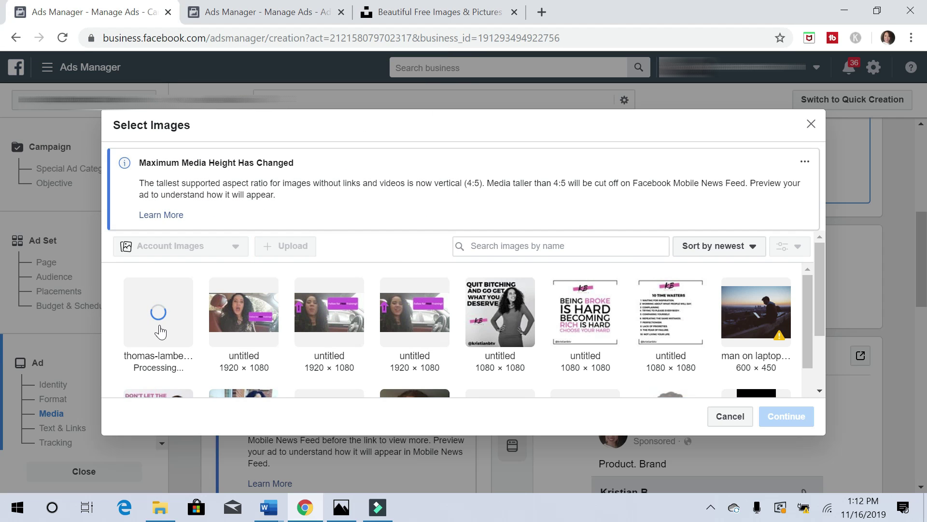
click(157, 332)
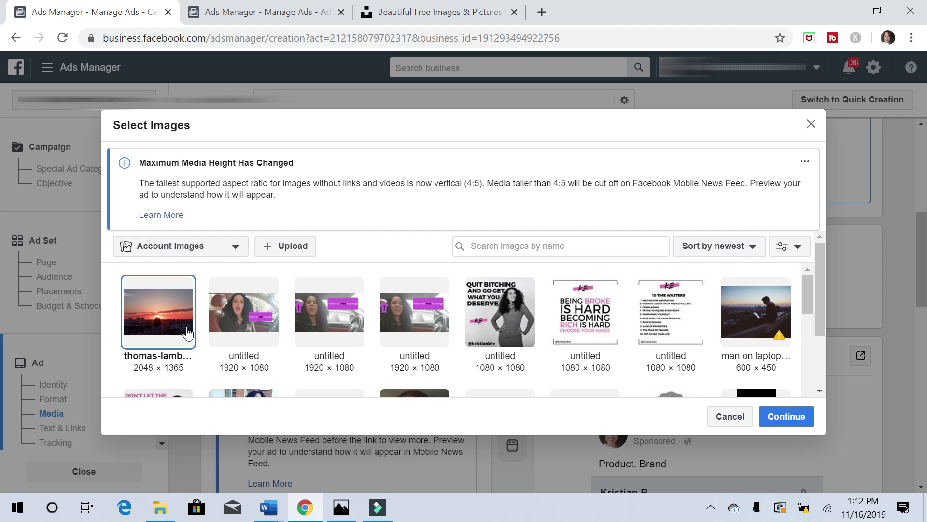
click(792, 421)
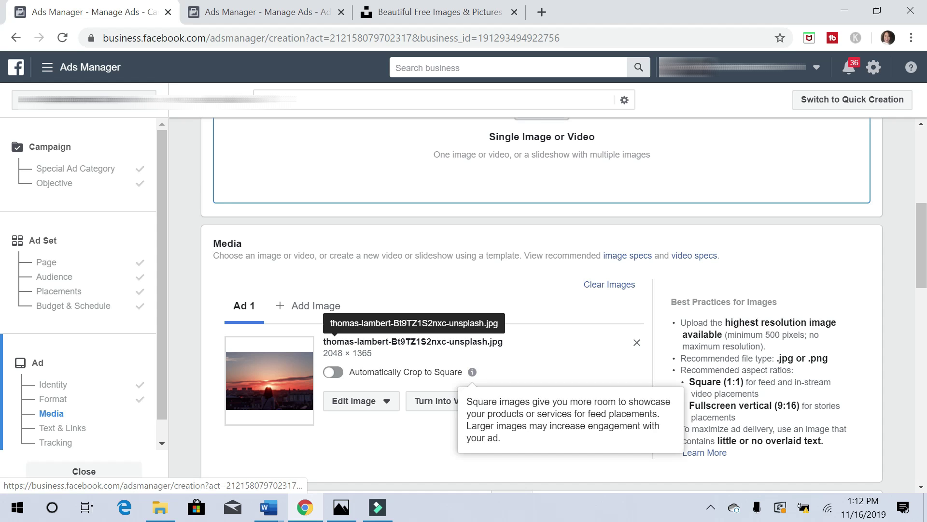
scroll(431, 300, down, 3)
scroll(429, 295, down, 5)
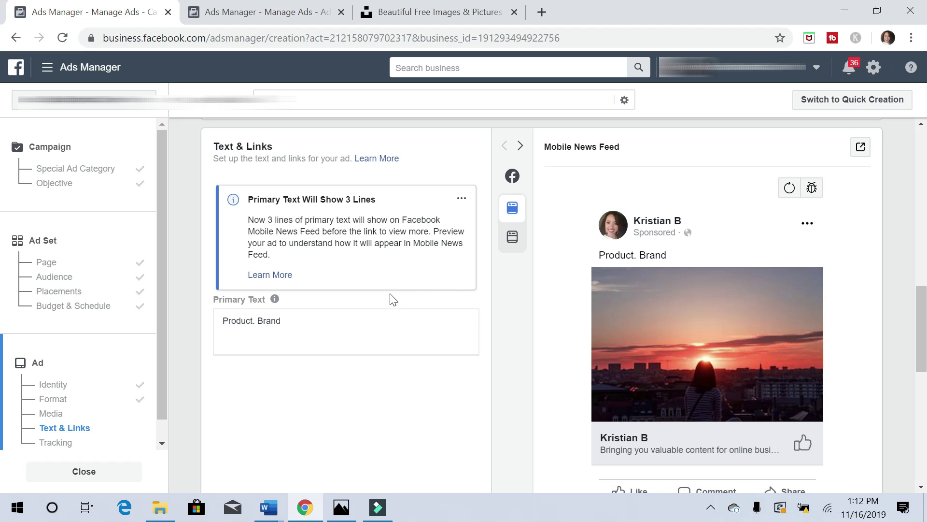
click(453, 11)
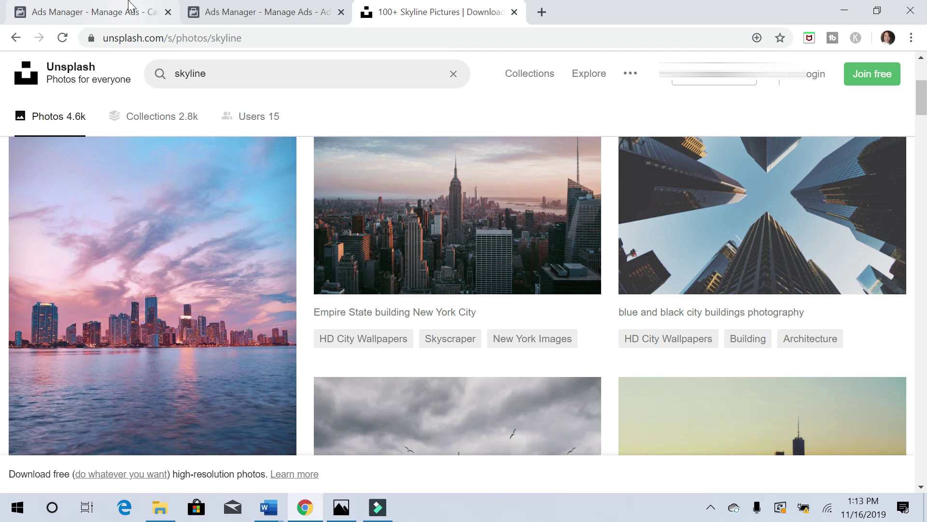
click(124, 14)
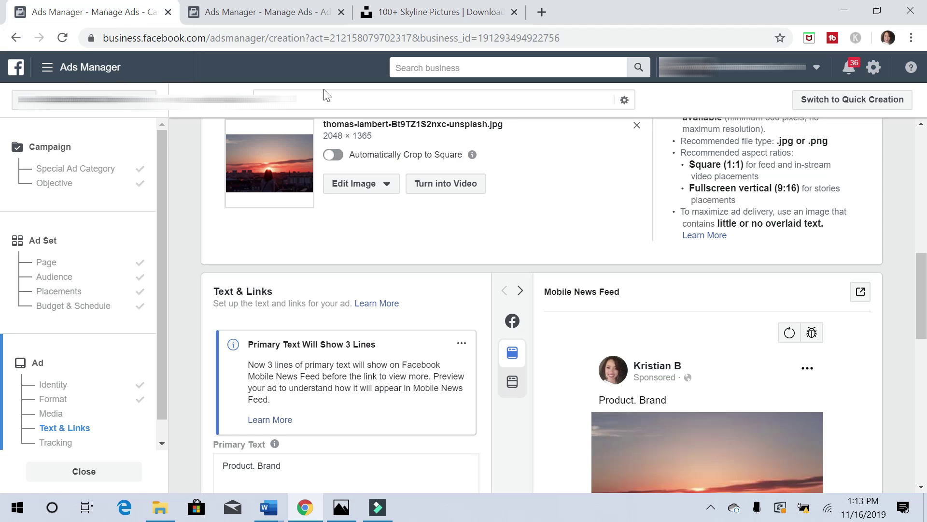
Step: Replace the 'Product. Brand' primary text with 'Enjoy making passive income? Then hit the like button!'
scroll(326, 229, down, 3)
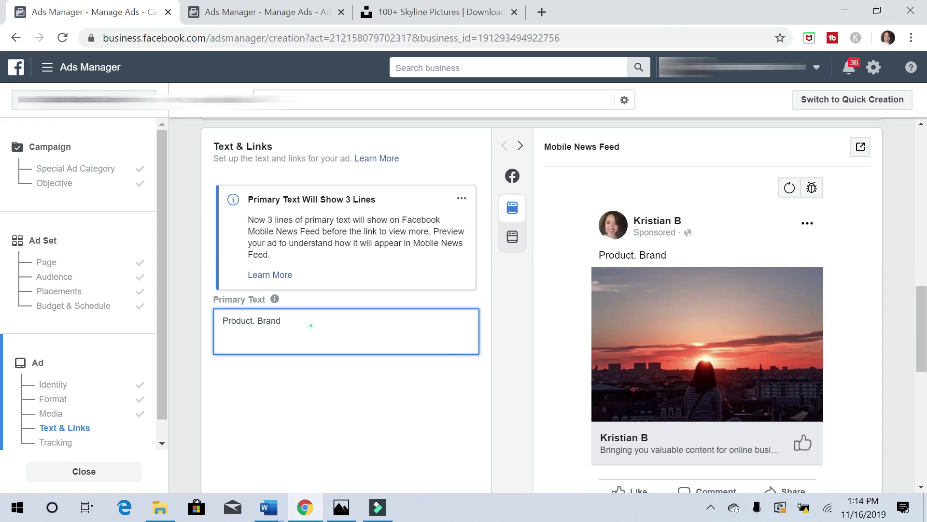
drag(311, 325, 195, 338)
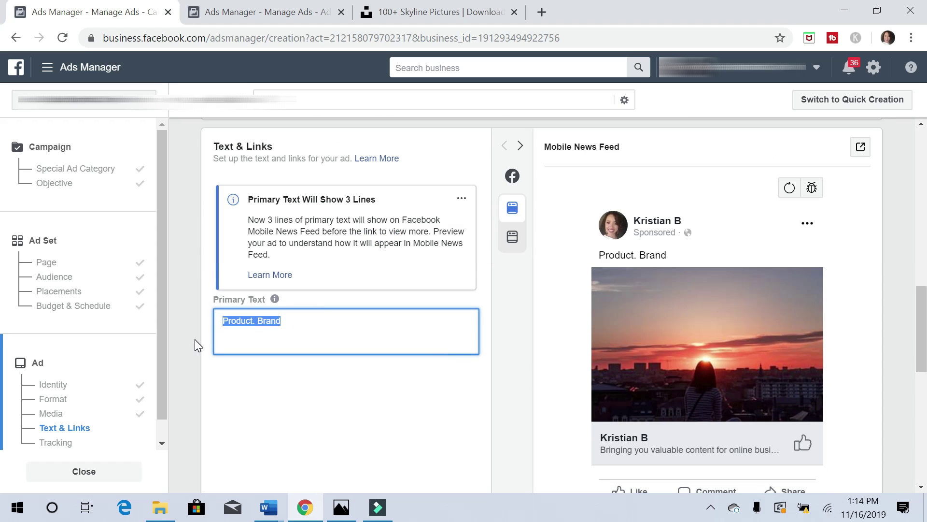
key(BackSpace)
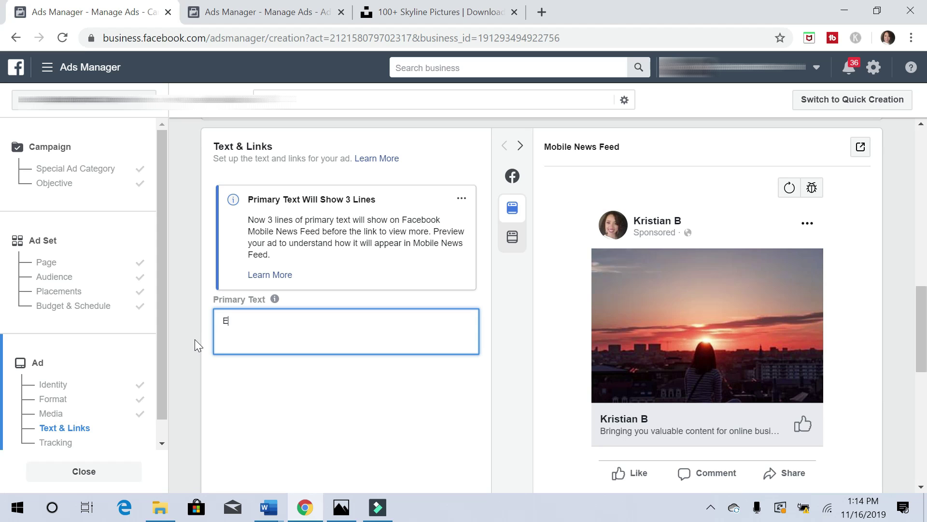
text(Enjoy )
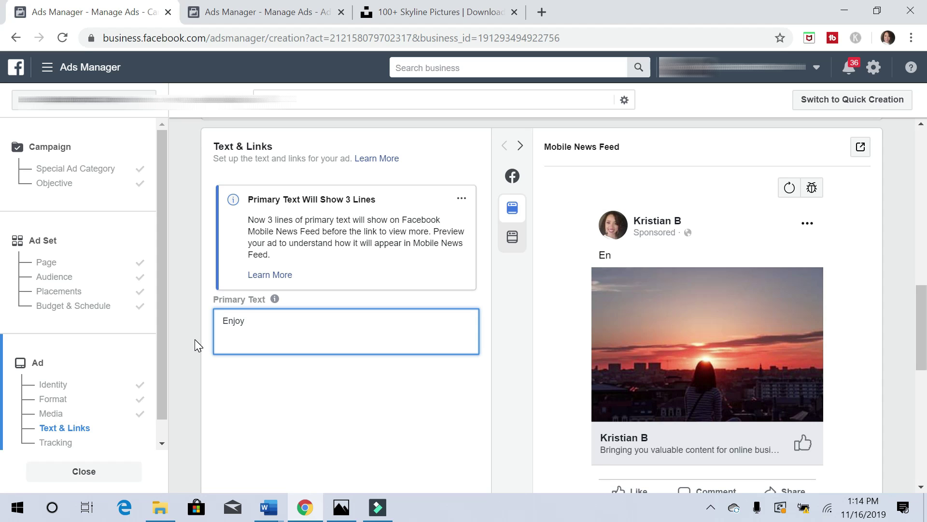
text(making passive income? Then )
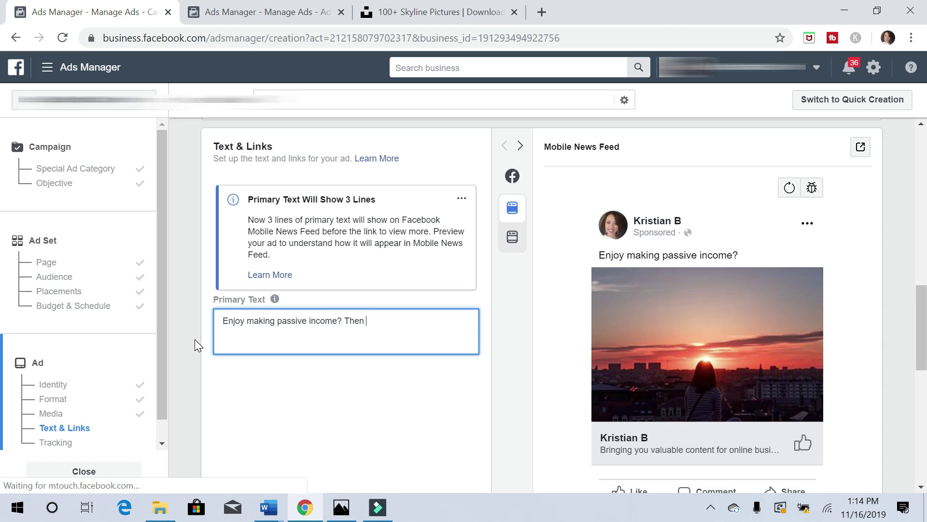
text(hit the )
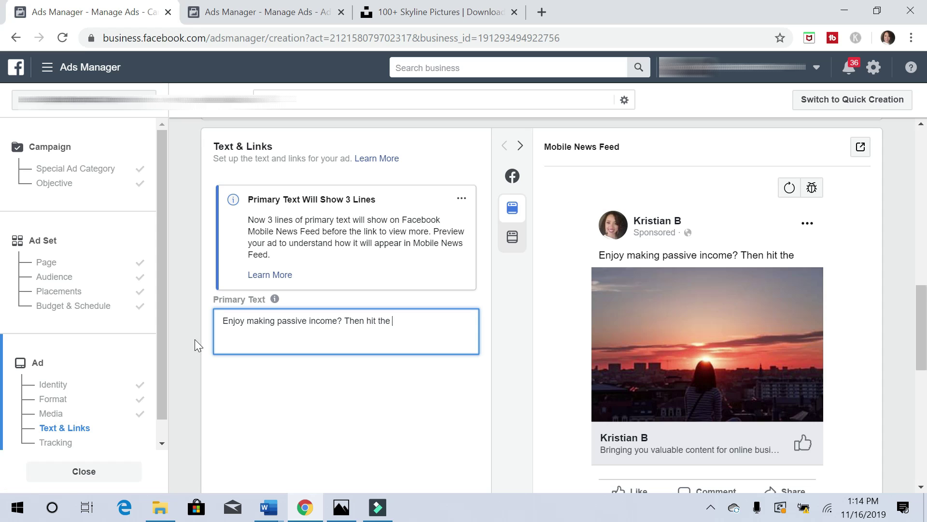
text(like butti)
key(BackSpace)
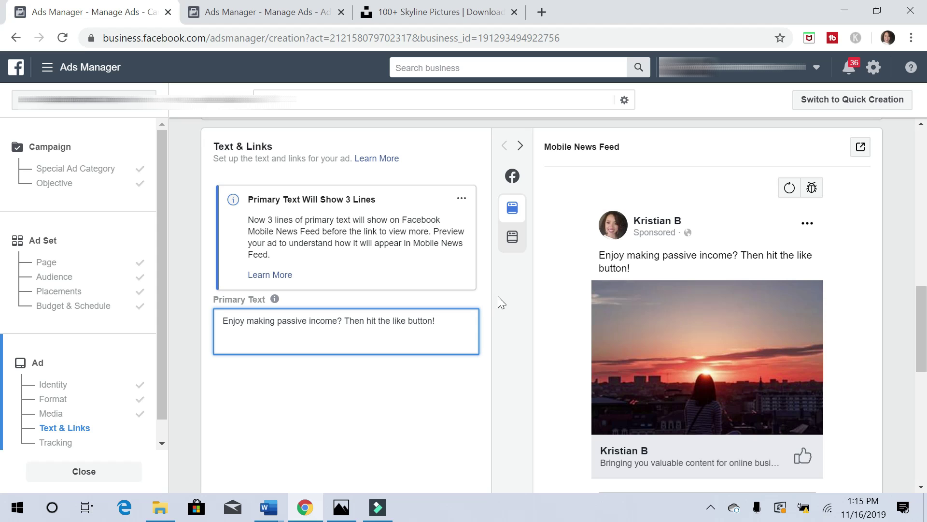
scroll(500, 287, down, 2)
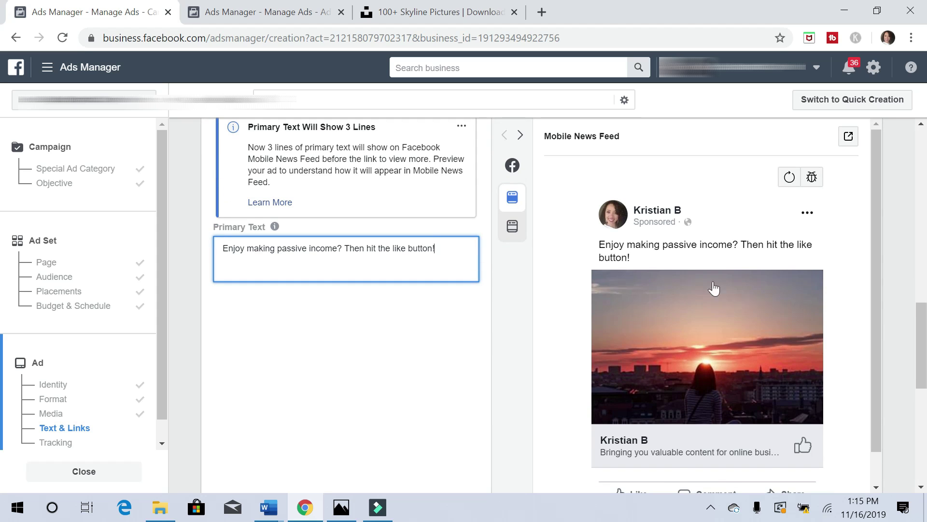
scroll(2, 344, down, 1)
scroll(2, 344, up, 1)
drag(878, 335, 869, 399)
drag(920, 360, 919, 438)
scroll(2, 359, up, 6)
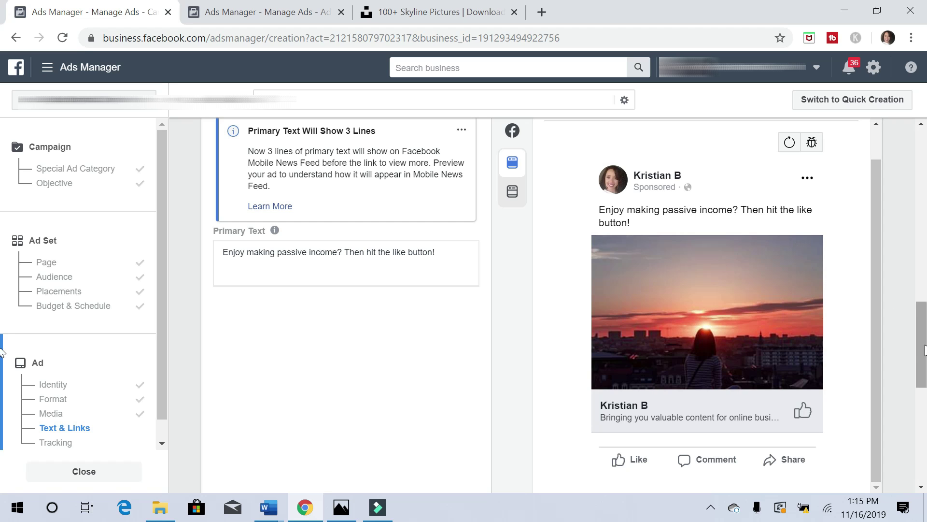
drag(919, 333, 917, 392)
click(921, 487)
scroll(919, 493, down, 3)
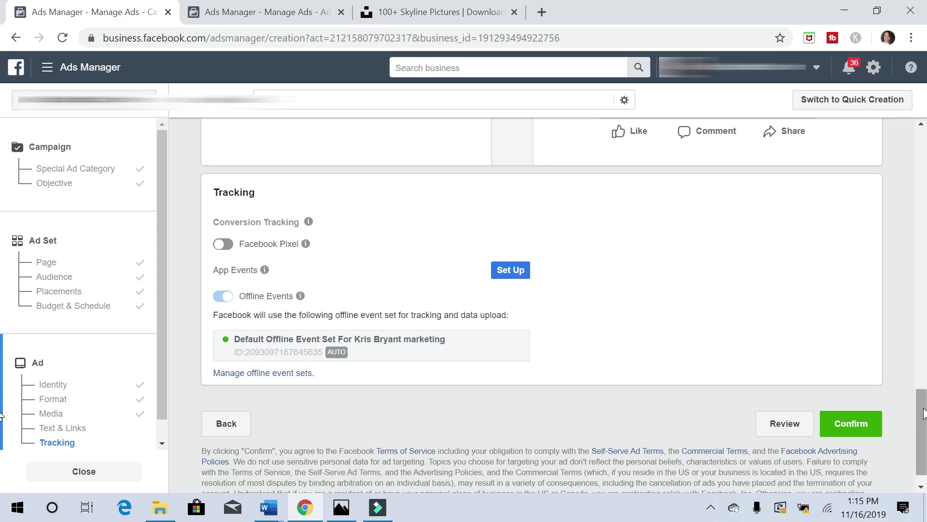
scroll(897, 249, up, 2)
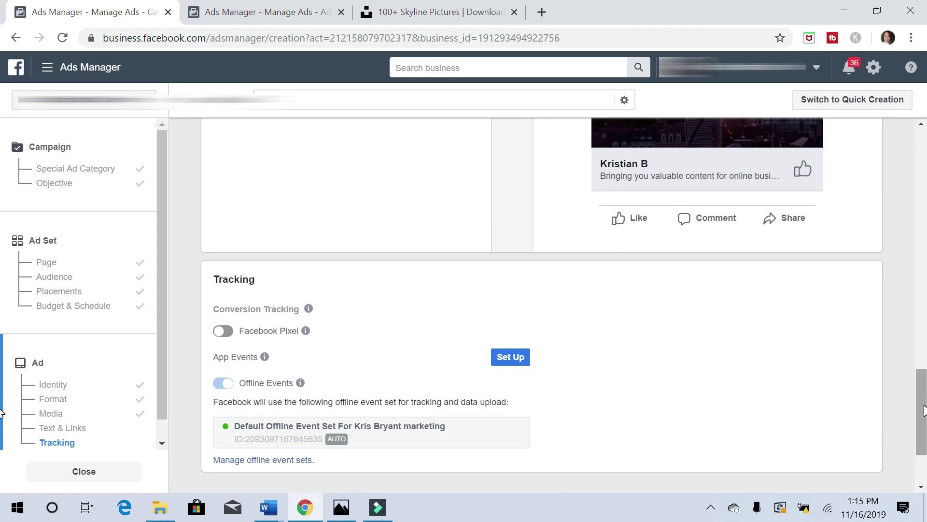
drag(922, 410, 923, 346)
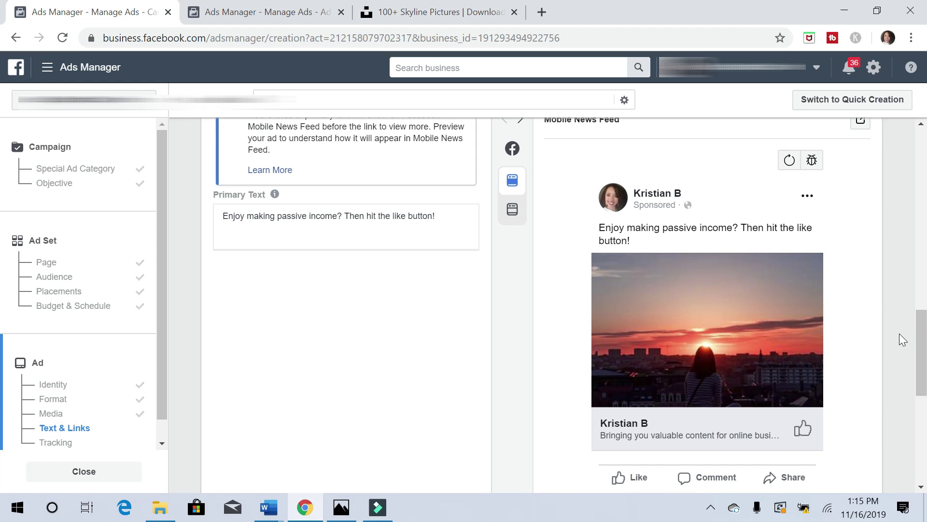